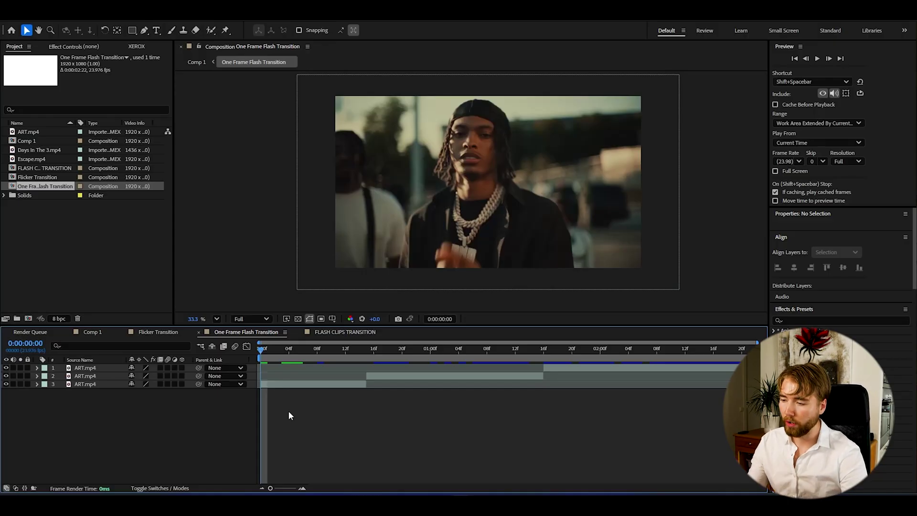
Play back the composition and skip ahead in the reference music video to review the cuts.
left_click_drag(276, 345, 304, 352)
key("space")
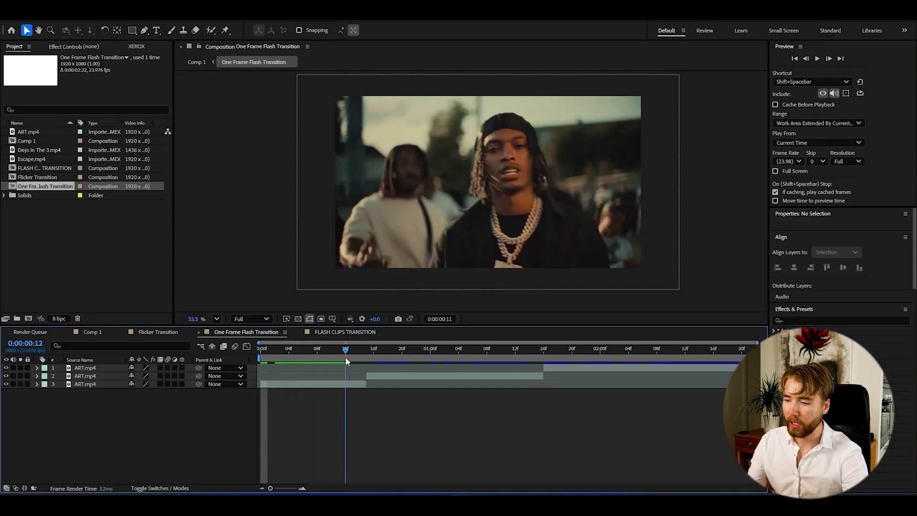
key("shift+slash")
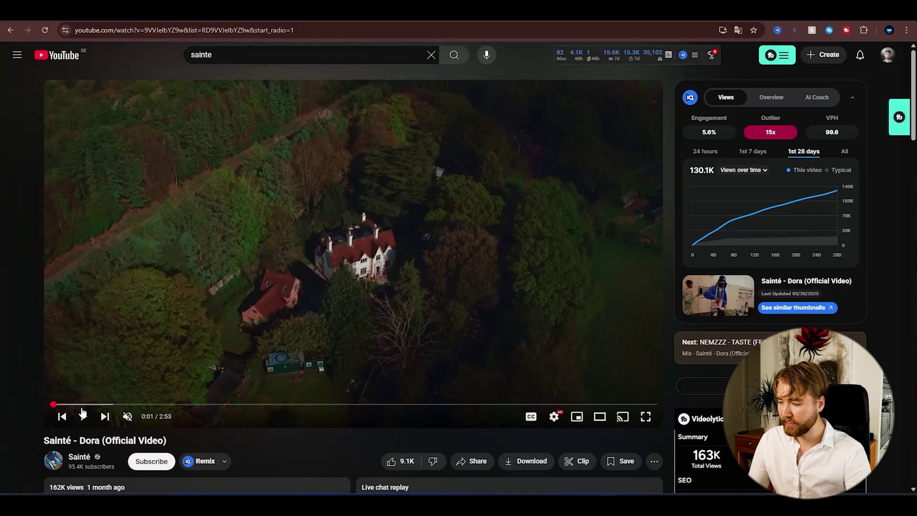
left_click(261, 404)
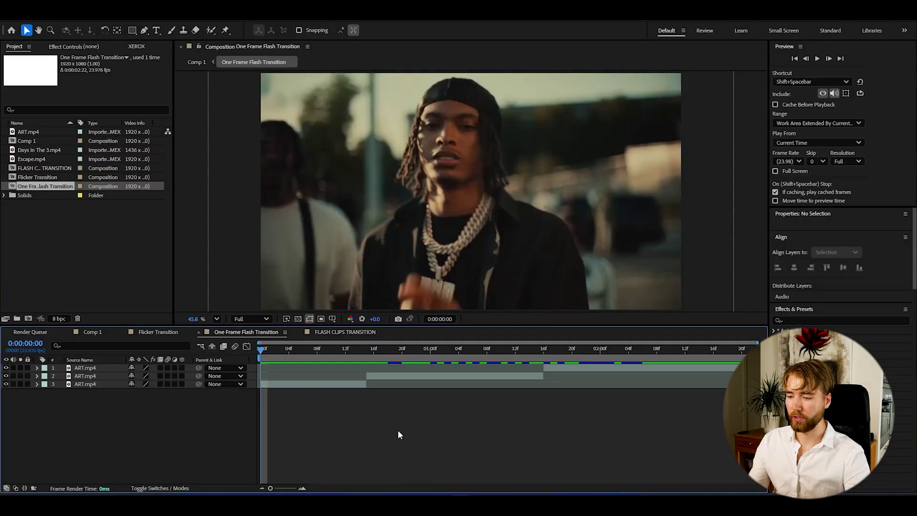
At the first cut, create a white full-frame solid layer.
left_click(366, 348)
right_click(192, 409)
mouse_move(211, 288)
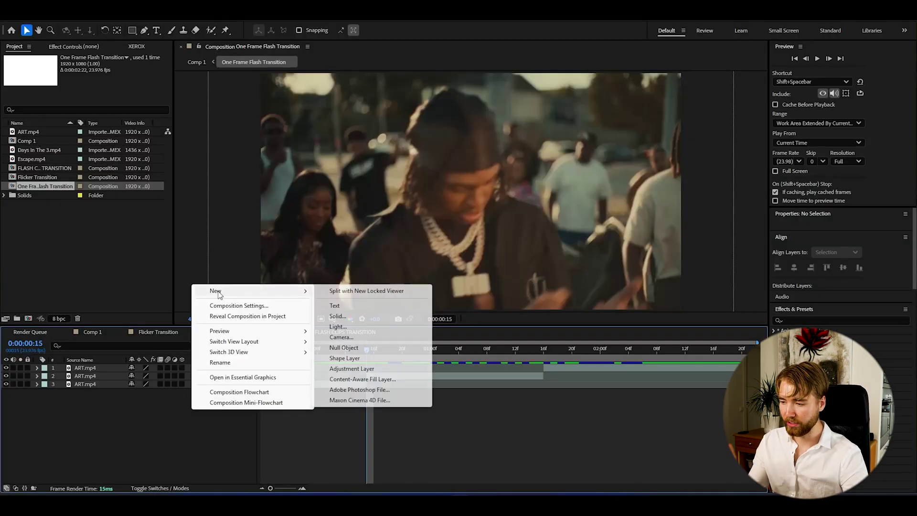
left_click(340, 316)
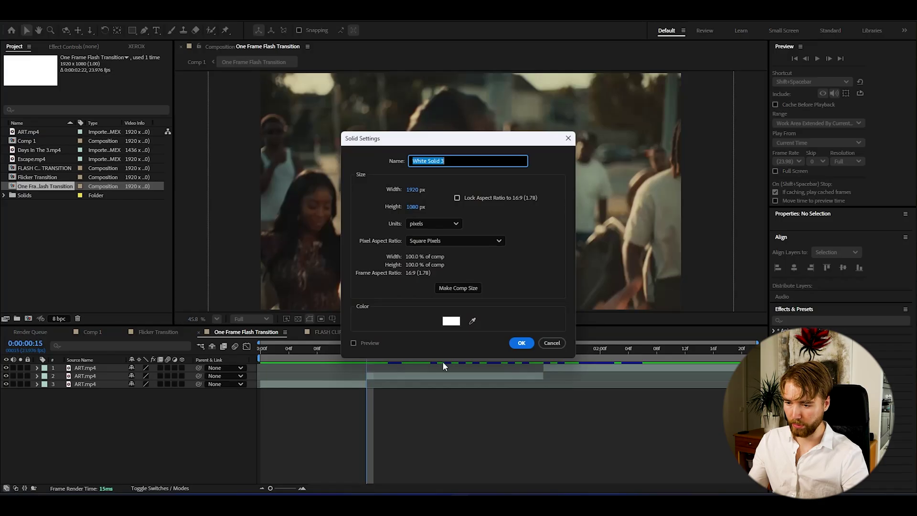
left_click(520, 343)
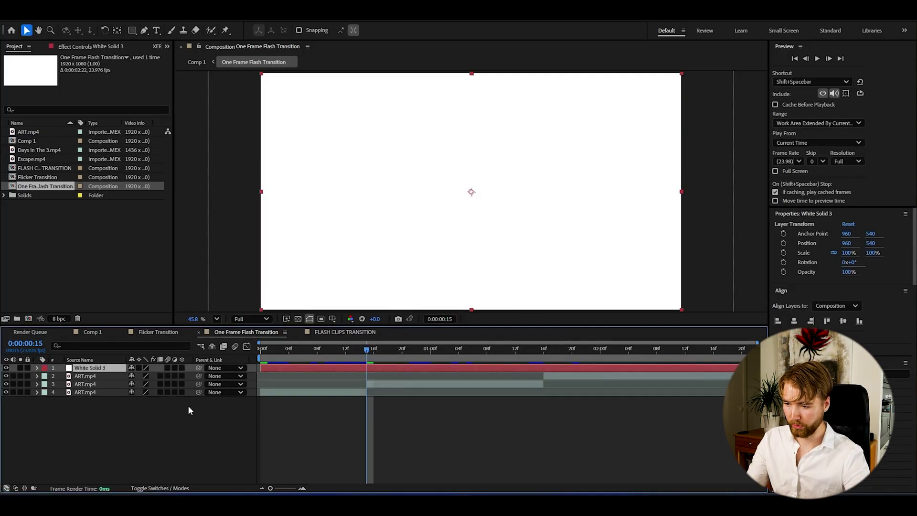
Split the white solid at frame 14, delete the leading piece, and trim it to one frame.
key("Page_Up")
key("ctrl+shift+d")
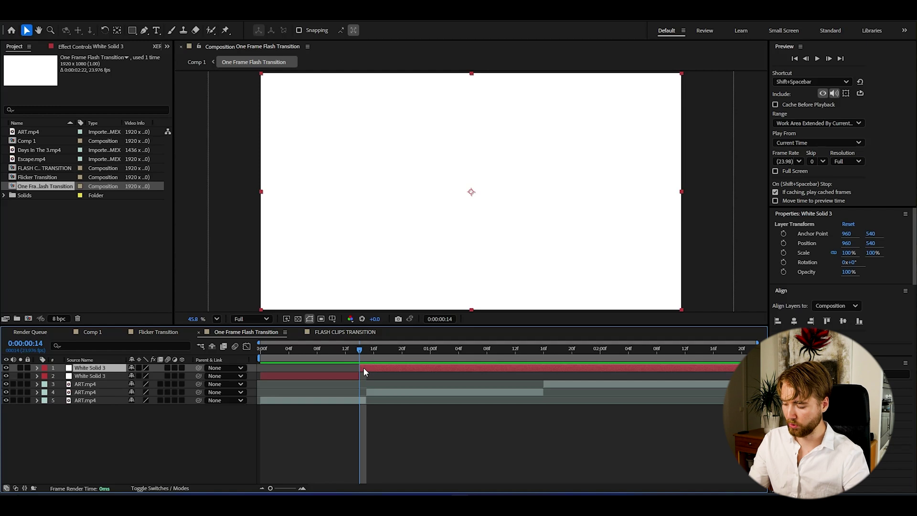
key("Delete")
left_click(362, 348)
left_click(369, 365)
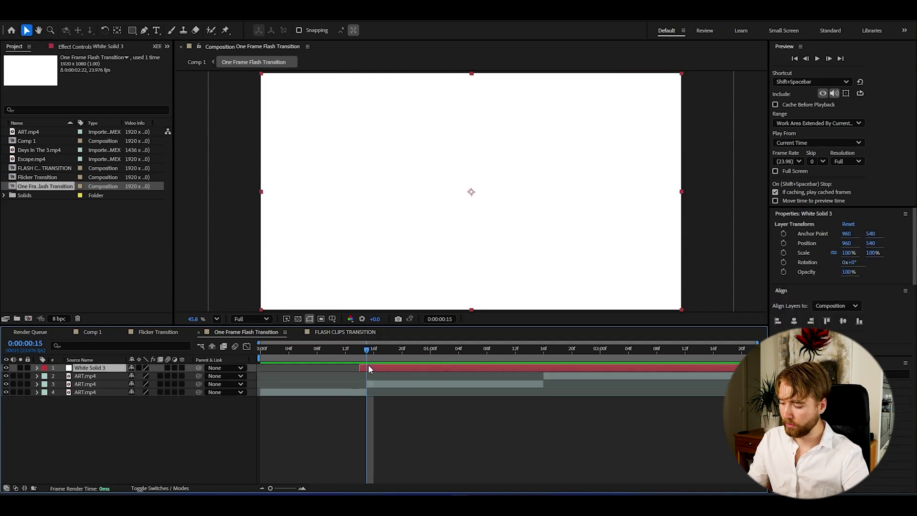
key("alt+]")
key("F2")
Play the comp from the start to check the one-frame white flash.
left_click(351, 350)
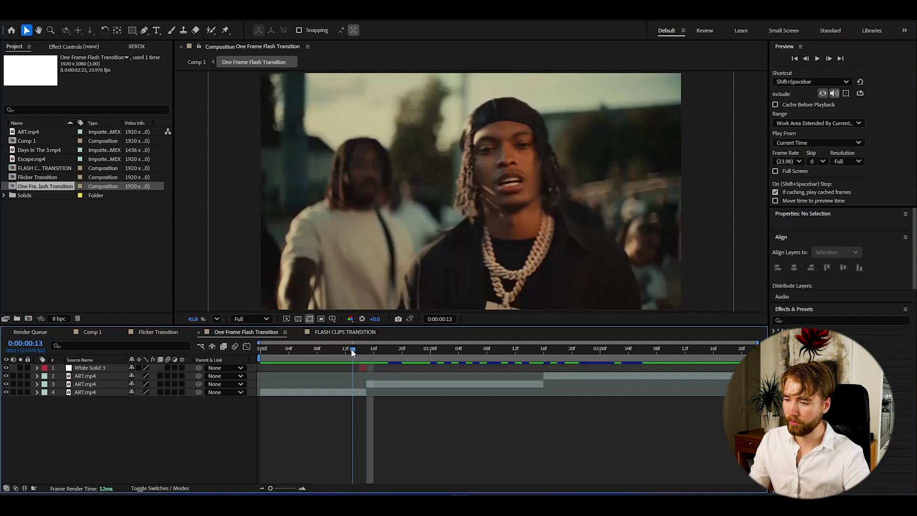
key("Home")
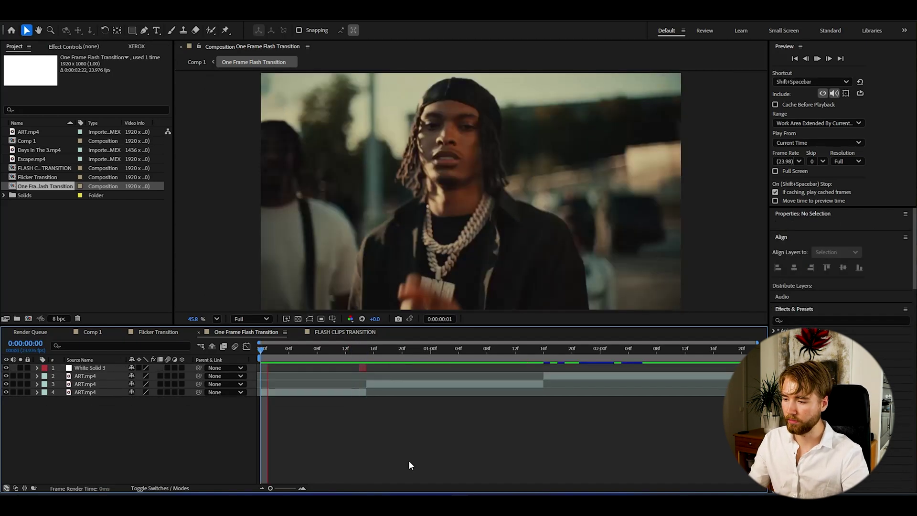
key("space")
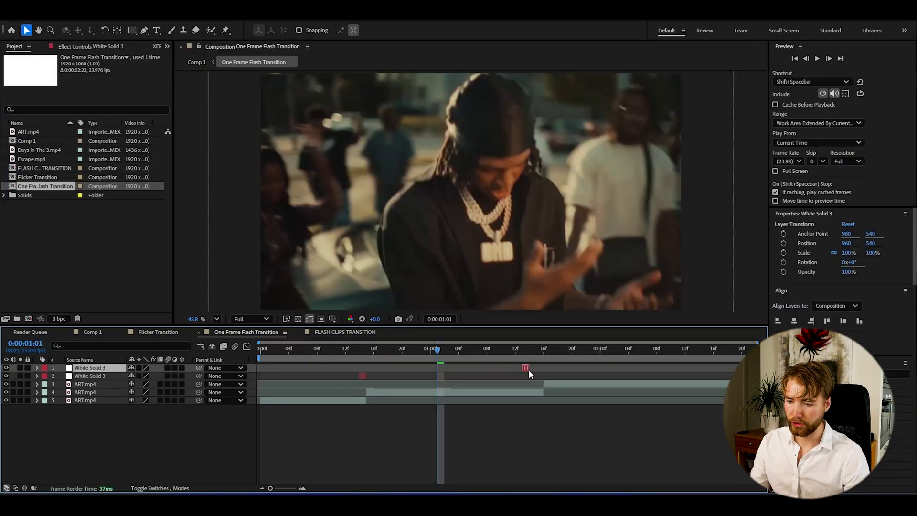
Duplicate the white flash layer and move the copy to the later cut.
left_click_drag(528, 369, 645, 367)
key("ctrl+d")
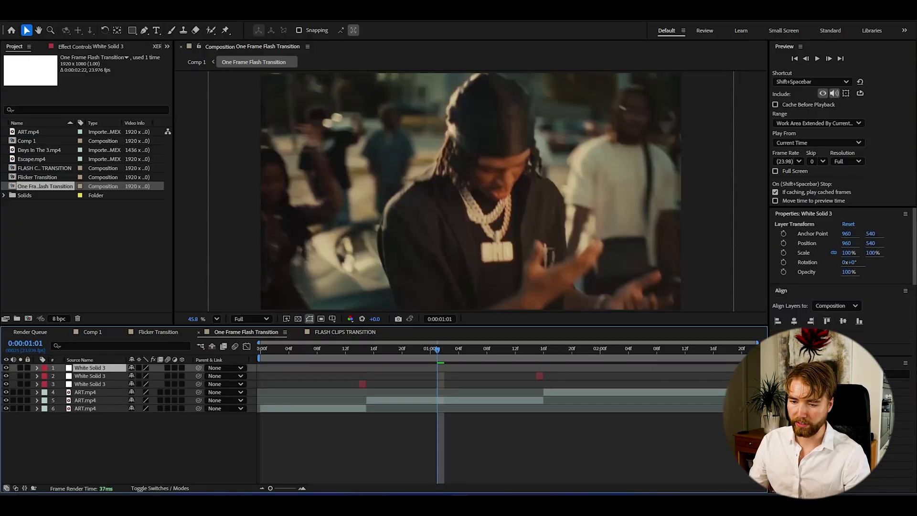
left_click_drag(530, 350, 335, 368)
Preview the flashes, scrubbing frames 13 to 21, then deselect the white solid.
key("space")
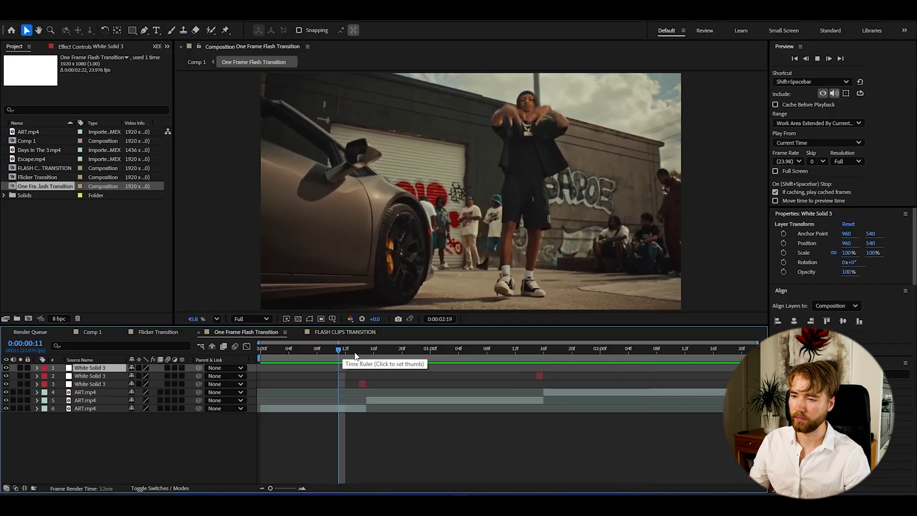
left_click(352, 354)
key("space")
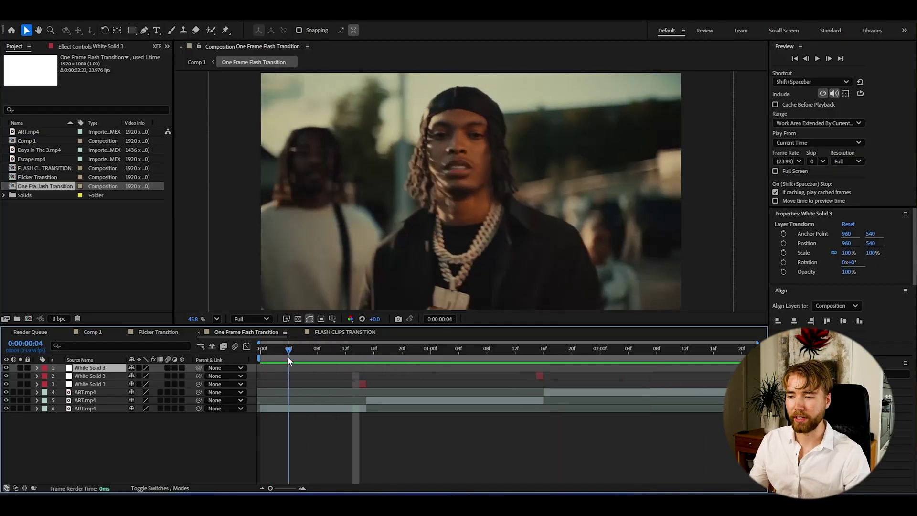
left_click(360, 353)
left_click_drag(362, 354, 409, 353)
left_click(431, 434)
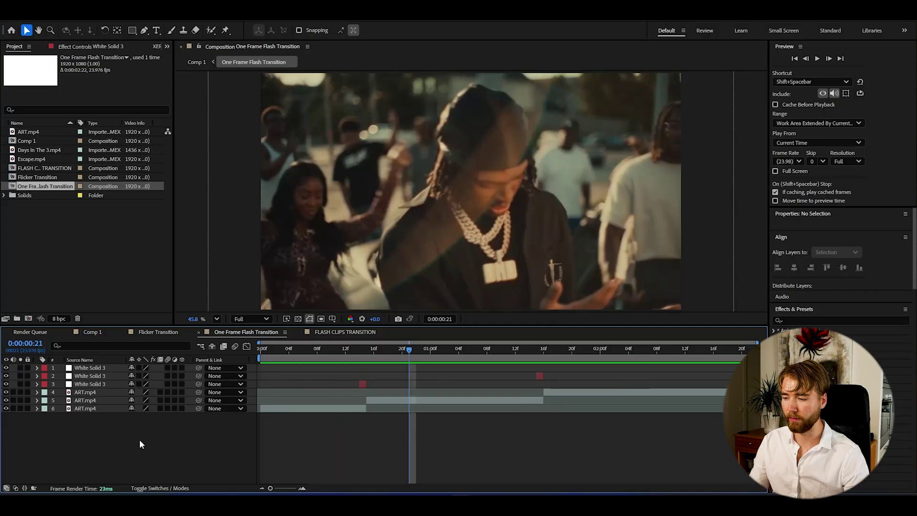
Create a new full-frame solid coloured pale orange FCEDCA, named Pale Orange Solid 1.
right_click(79, 429)
mouse_move(137, 299)
left_click(228, 323)
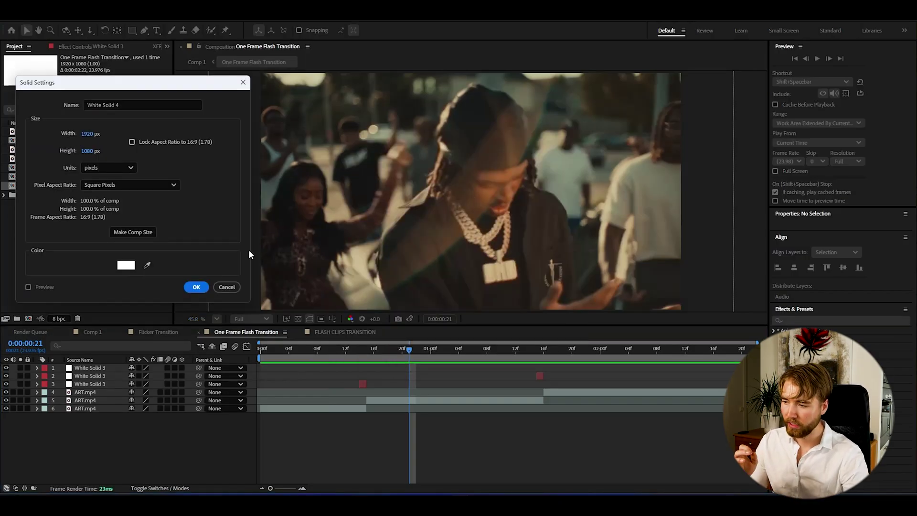
left_click(127, 266)
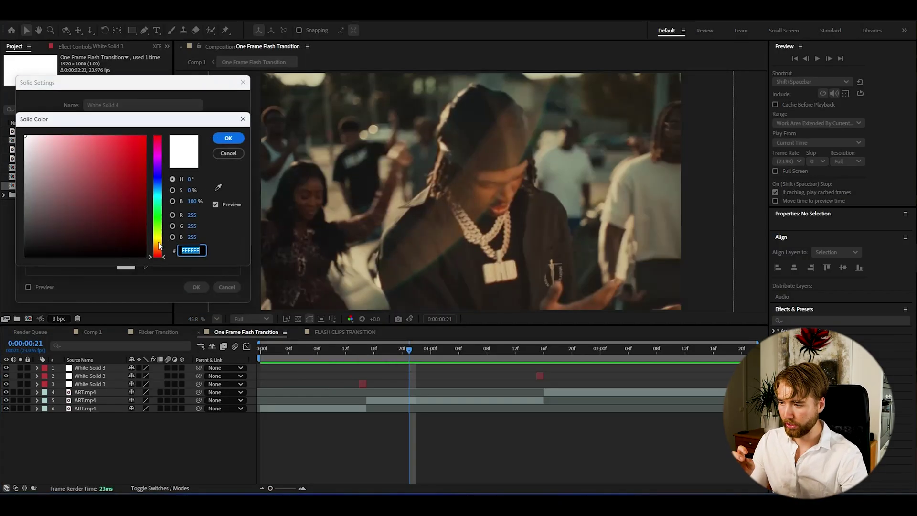
left_click_drag(158, 242, 154, 243)
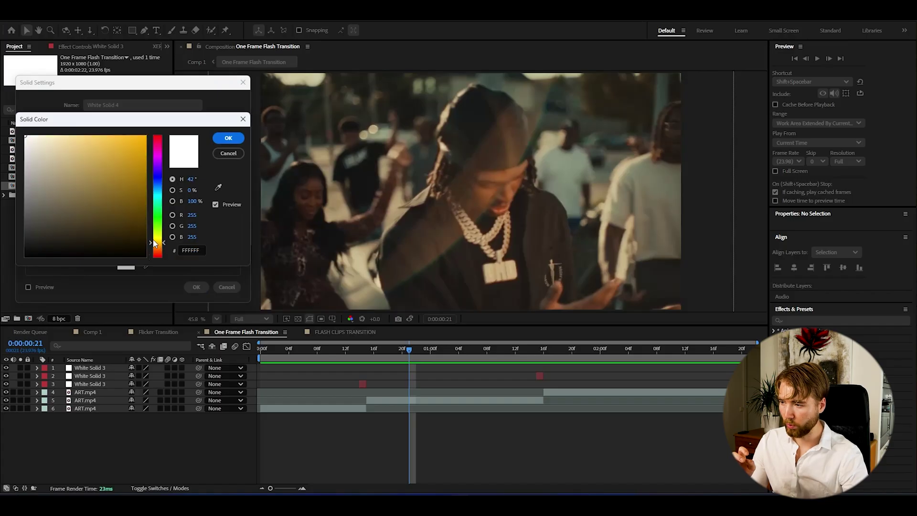
left_click(53, 138)
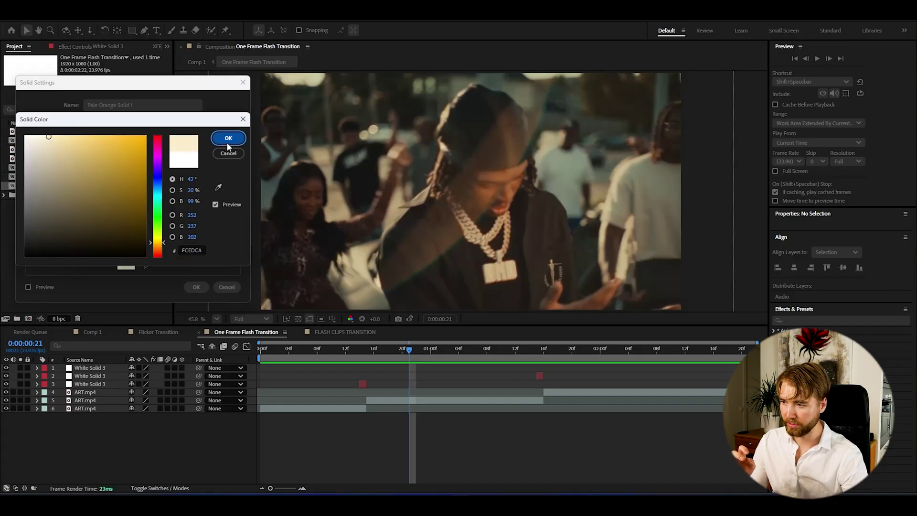
left_click(229, 138)
left_click(196, 286)
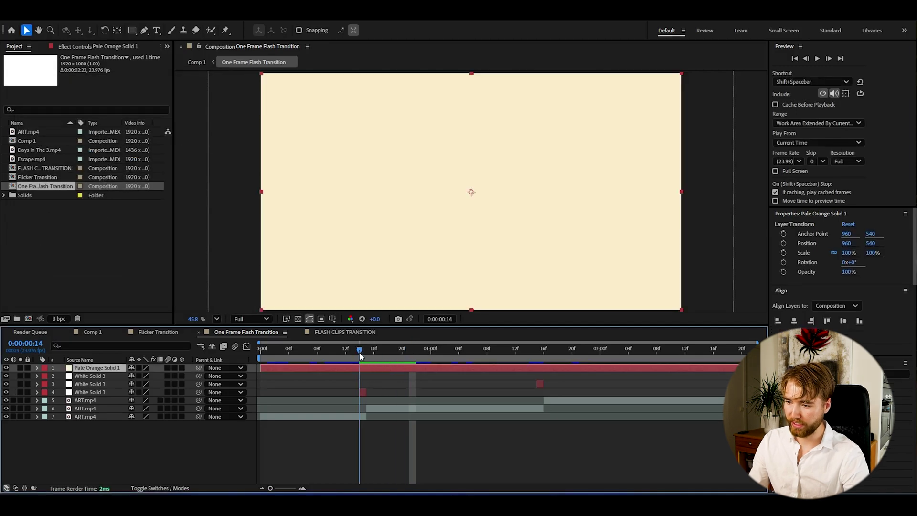
Trim Pale Orange Solid 1 to a single frame and scrub around frame 13-15 to check it.
key("alt+[")
key("alt+]")
mouse_move(359, 354)
left_mouse_down()
mouse_move(286, 350)
mouse_move(352, 353)
mouse_move(302, 350)
mouse_move(345, 350)
left_mouse_up()
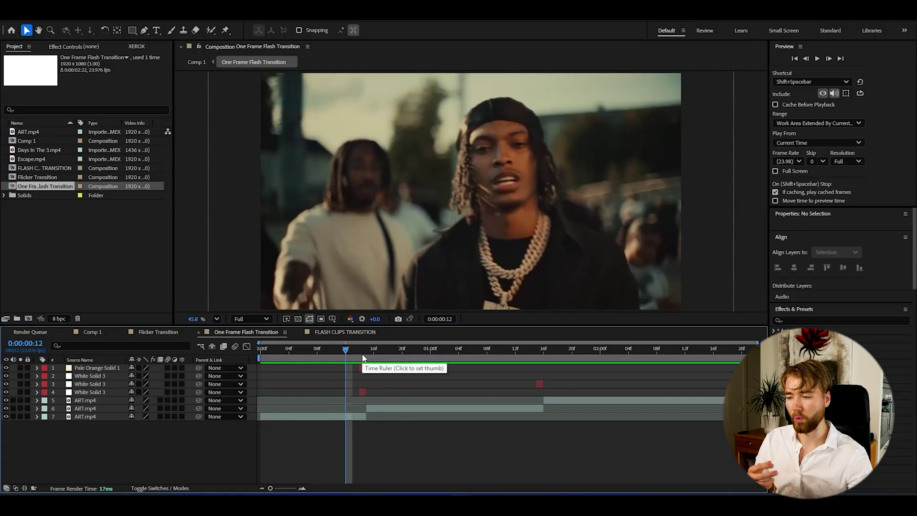
left_click_drag(351, 348, 387, 350)
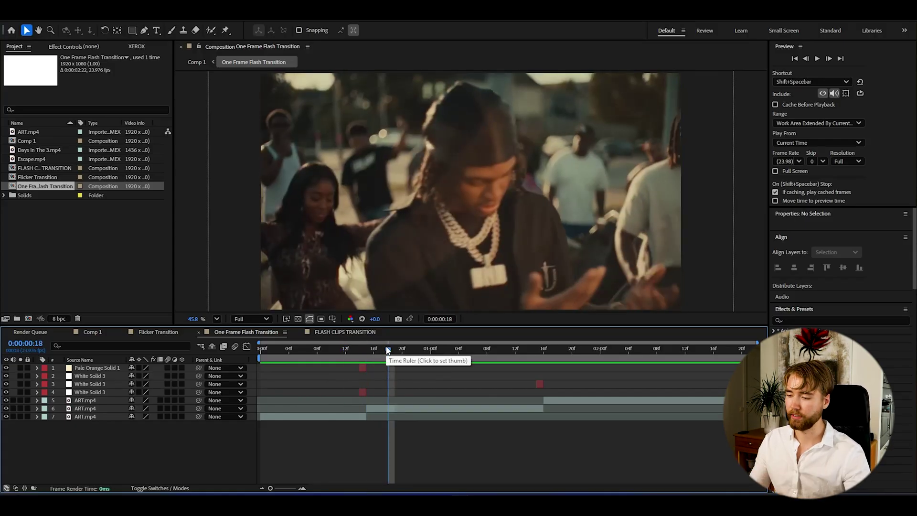
left_click(366, 349)
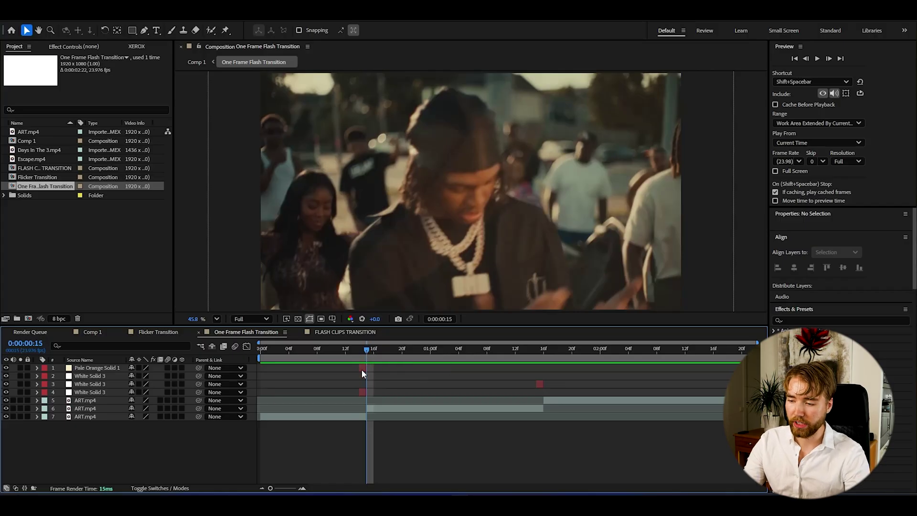
Delete the Pale Orange Solid 1 layer and preview the comp without it.
left_click(361, 368)
key("Delete")
key("space")
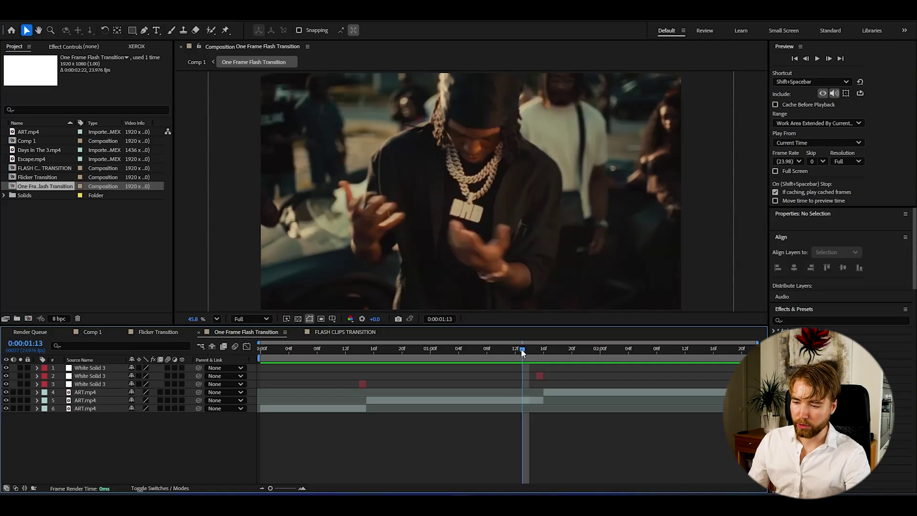
mouse_move(522, 352)
left_mouse_down()
mouse_move(488, 352)
mouse_move(523, 350)
mouse_move(493, 363)
mouse_move(522, 353)
left_mouse_up()
Trim the middle ART.mp4 clip to end at 1:13 and preview the flash cut from 1:01.
left_click(528, 401)
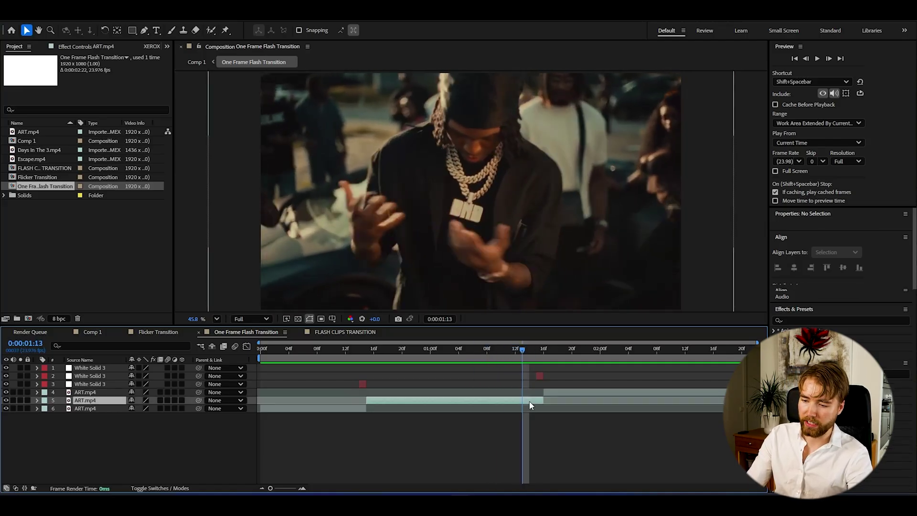
key("alt+bracketright")
left_click(527, 396)
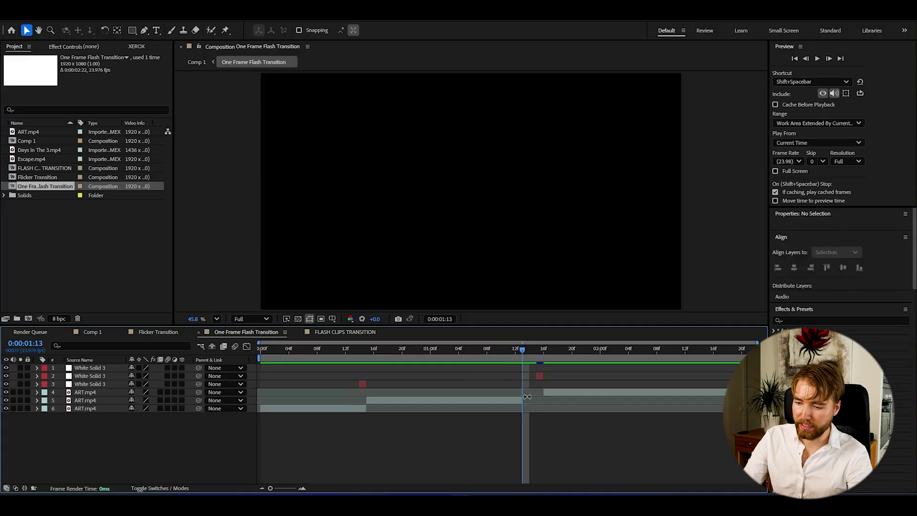
left_click(432, 353)
key("space")
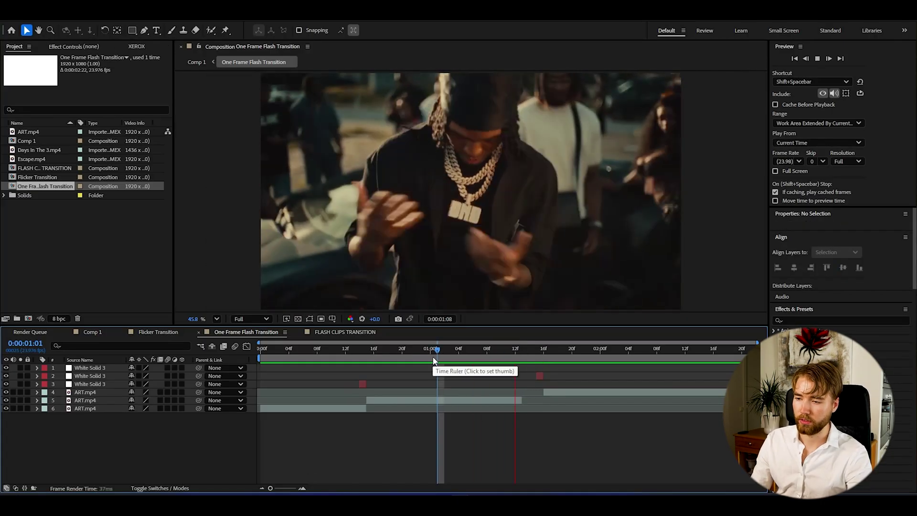
left_click(521, 352)
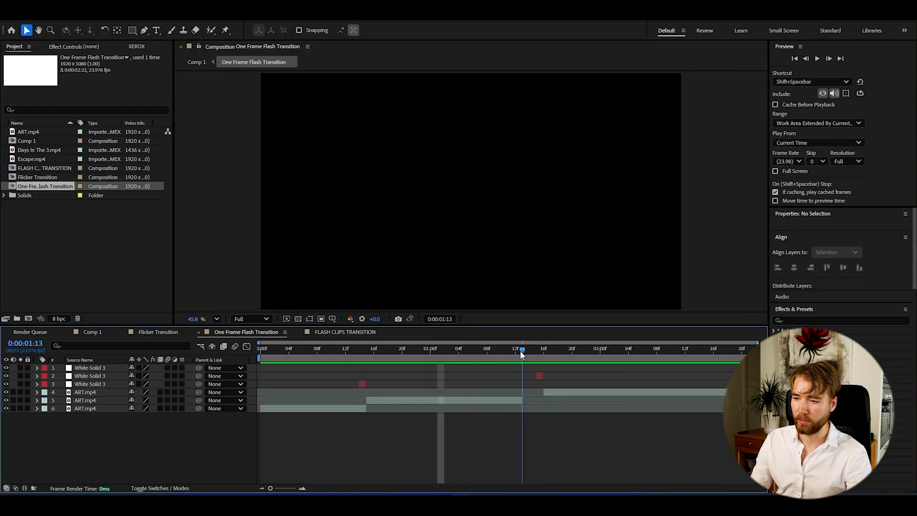
left_click_drag(531, 351, 475, 348)
key("space")
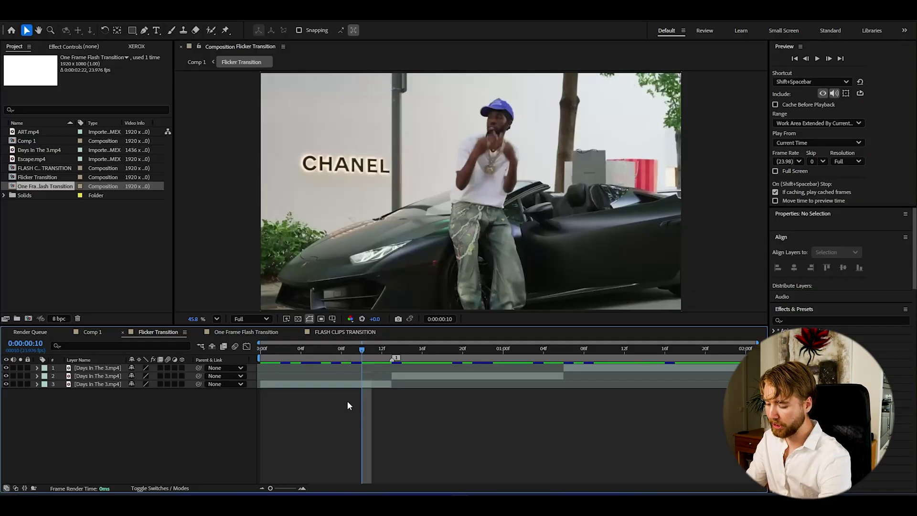
Add an adjustment layer and trim its out point to frame 22.
key("ctrl+alt+y")
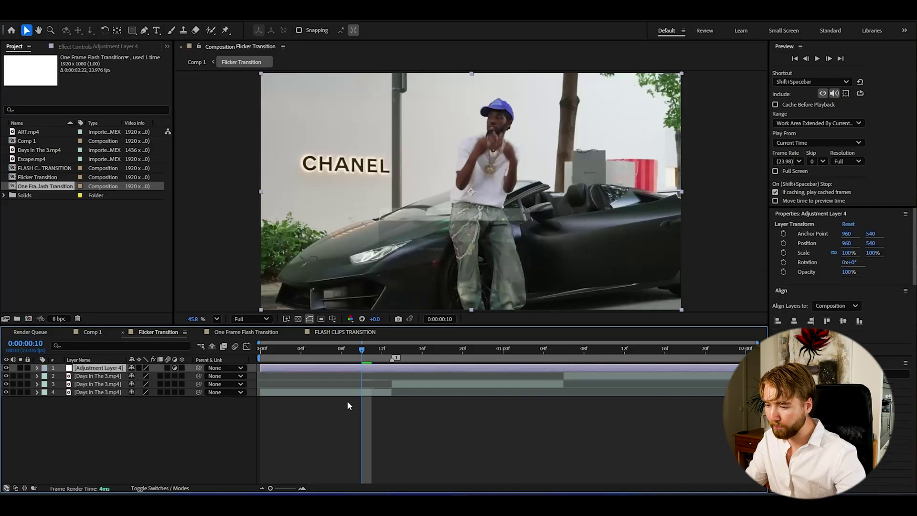
left_click(392, 352)
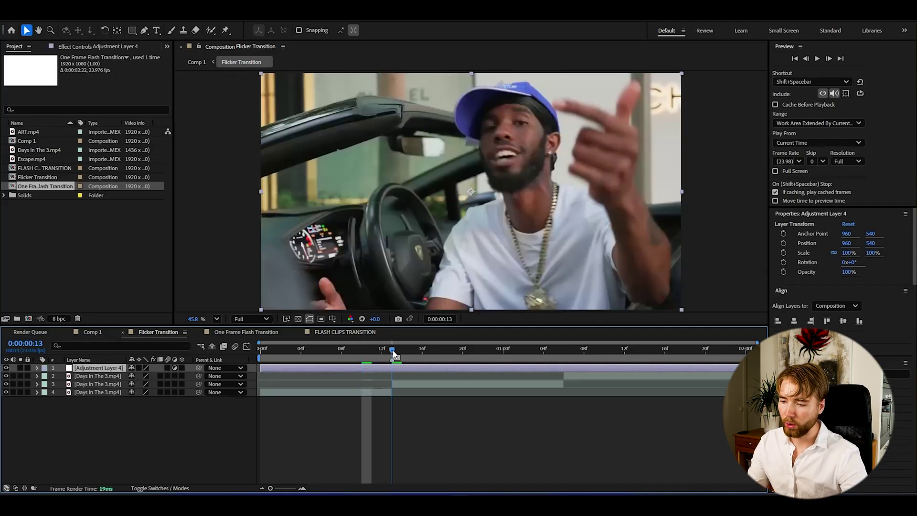
left_click_drag(393, 352, 310, 350)
key("alt+]")
key("F2")
Trim the adjustment layer's in point before the cut and bring up the quick effect search near frame 13.
left_click(324, 367)
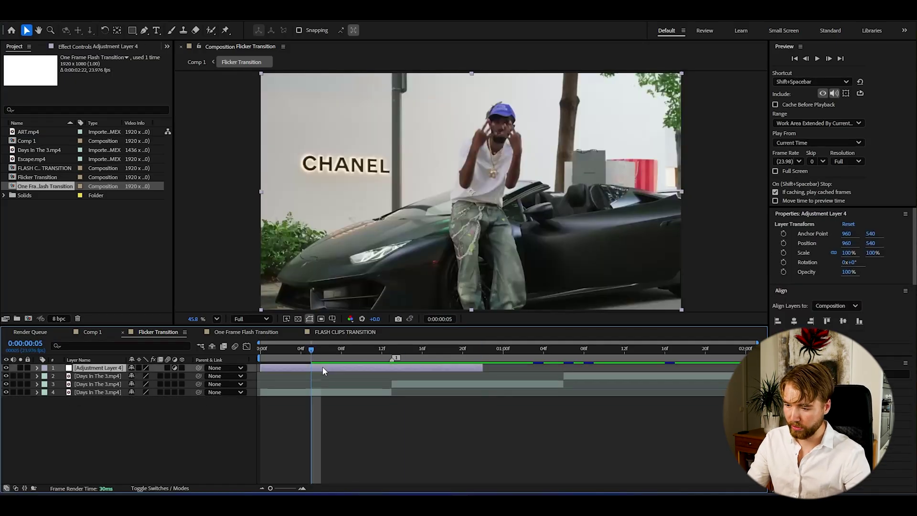
key("alt+[")
key("F2")
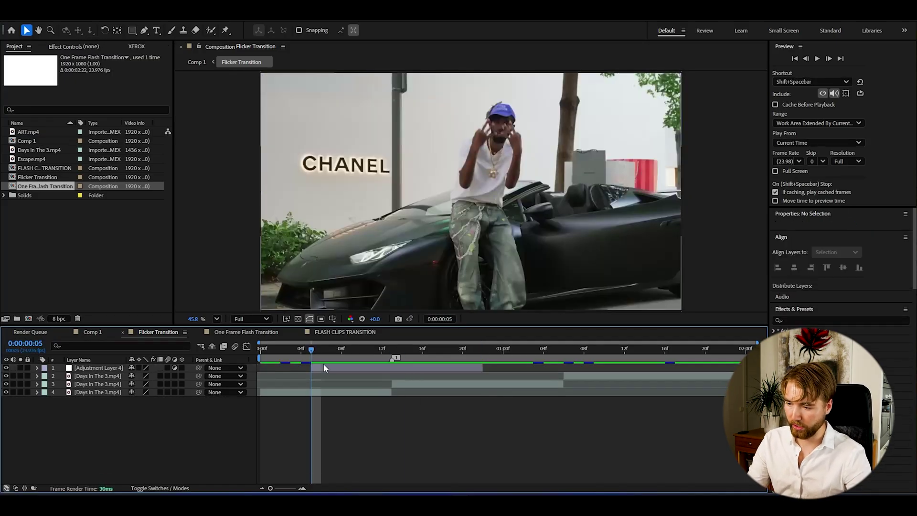
left_click(314, 368)
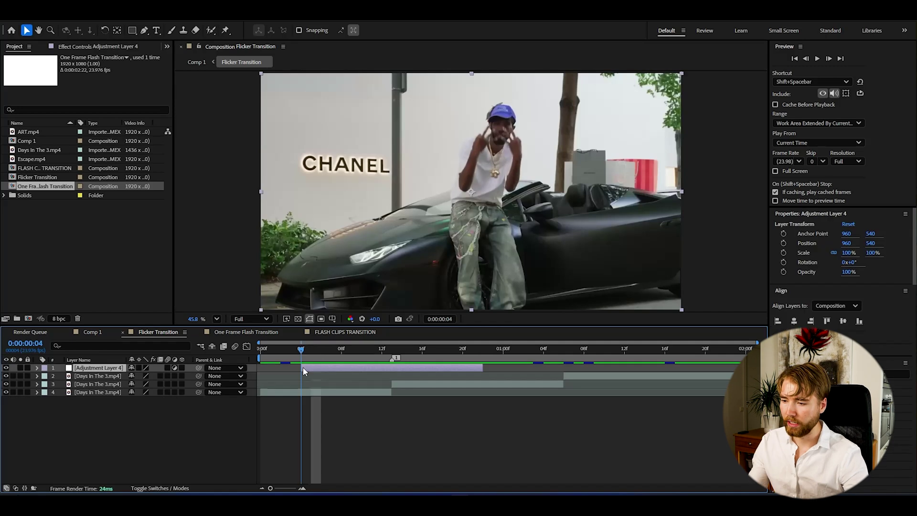
left_click_drag(314, 367, 341, 351)
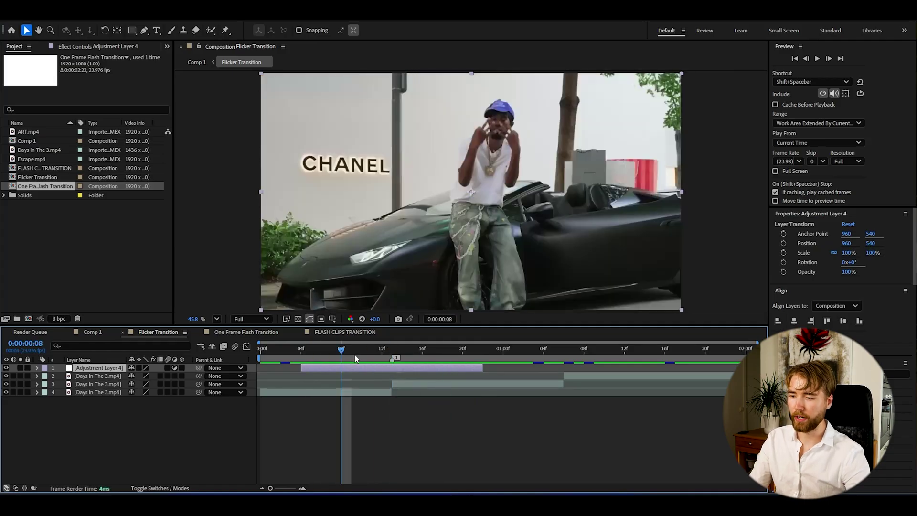
key("ctrl+space")
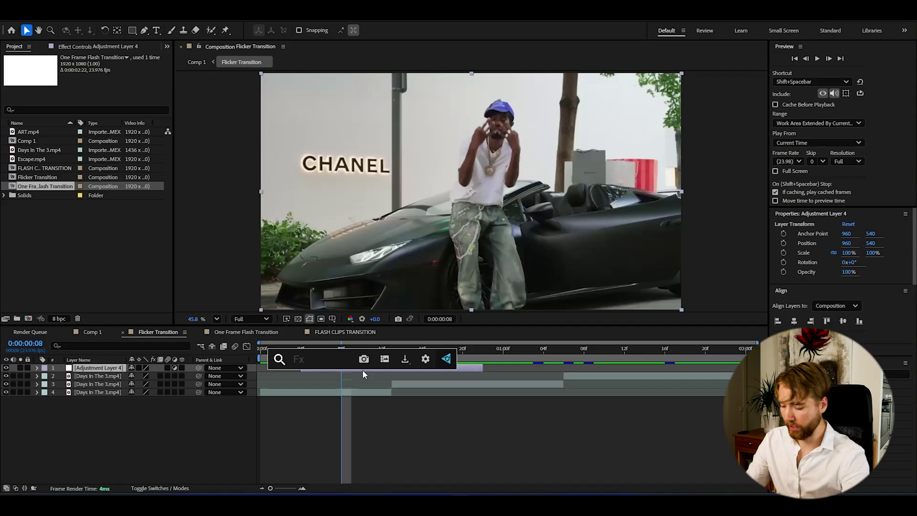
left_click_drag(366, 351, 373, 351)
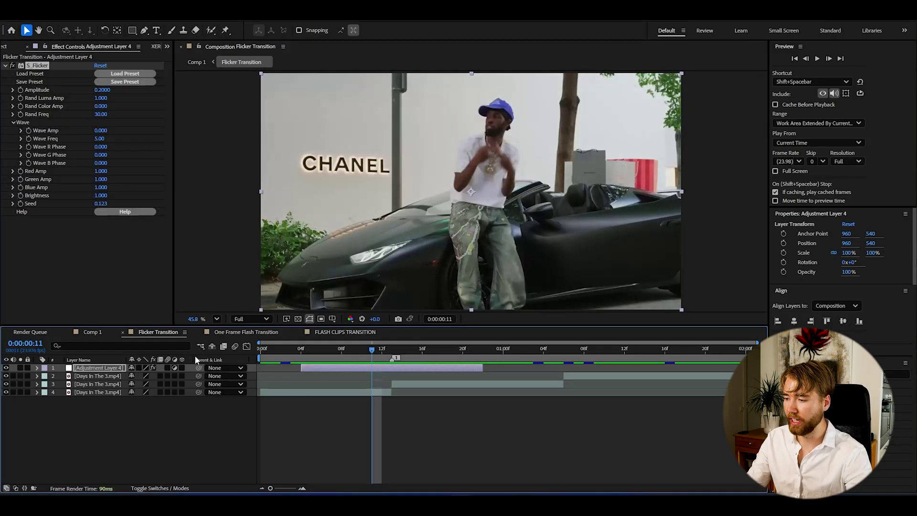
Set the S_Flicker Amplitude to 10 at the cut and scrub to check the flicker.
left_click_drag(363, 349, 392, 350)
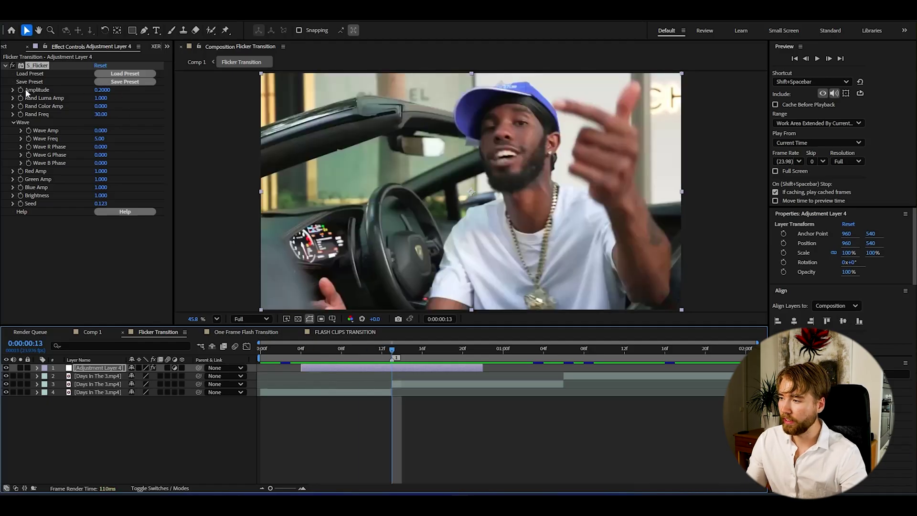
left_click(102, 90)
type("10")
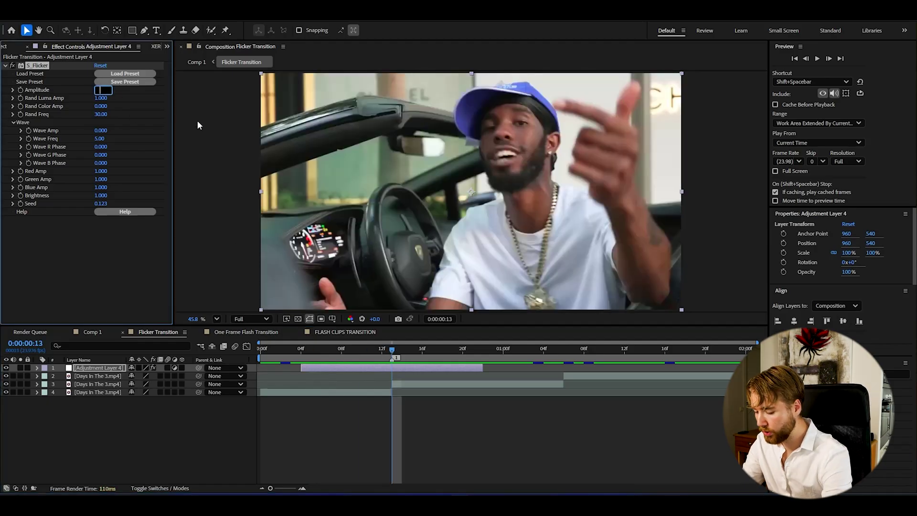
key("Return")
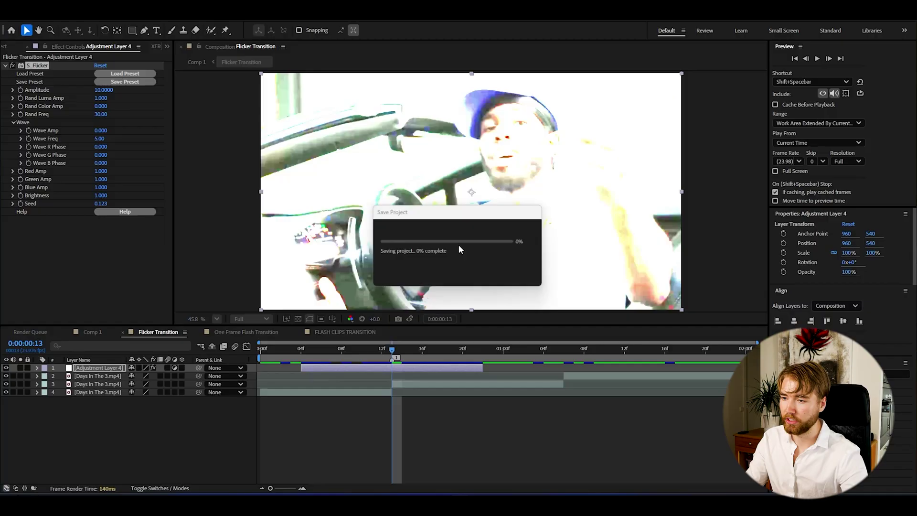
left_click(422, 349)
left_click_drag(422, 348, 392, 356)
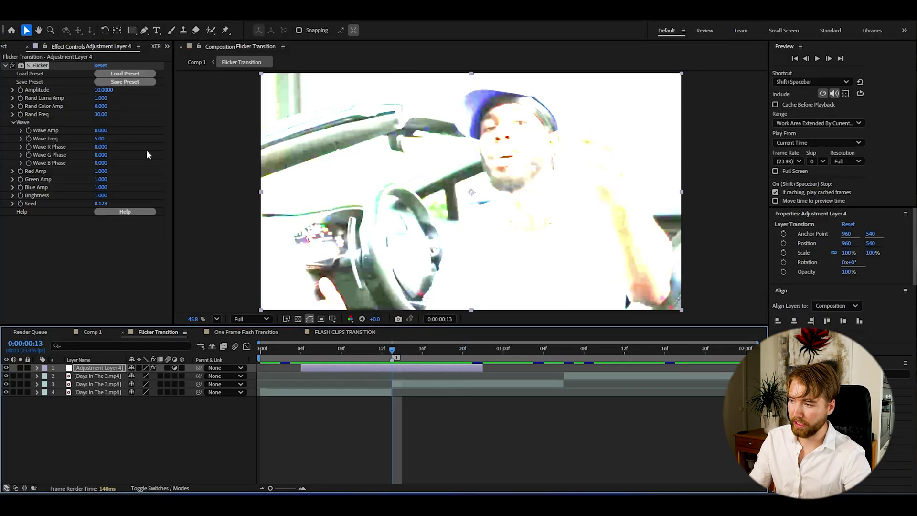
Keyframe Amplitude at 10 on the cut and 0 at frames 4 and 22, then start renaming the layer.
left_click(23, 92)
left_click_drag(348, 355, 301, 356)
left_click(108, 90)
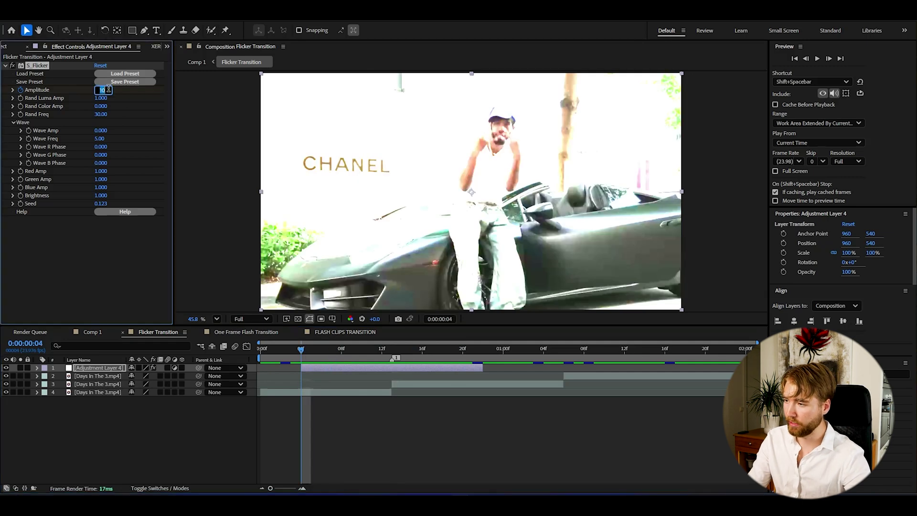
key("space")
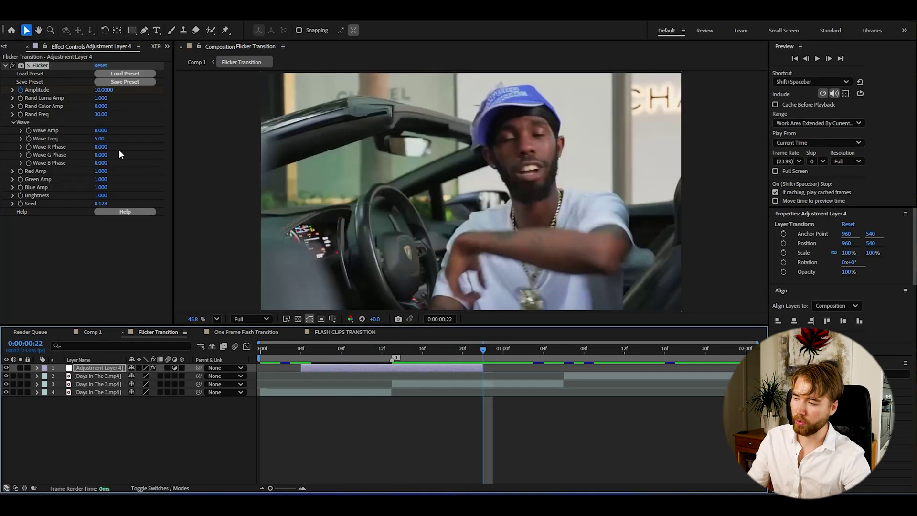
left_click(97, 91)
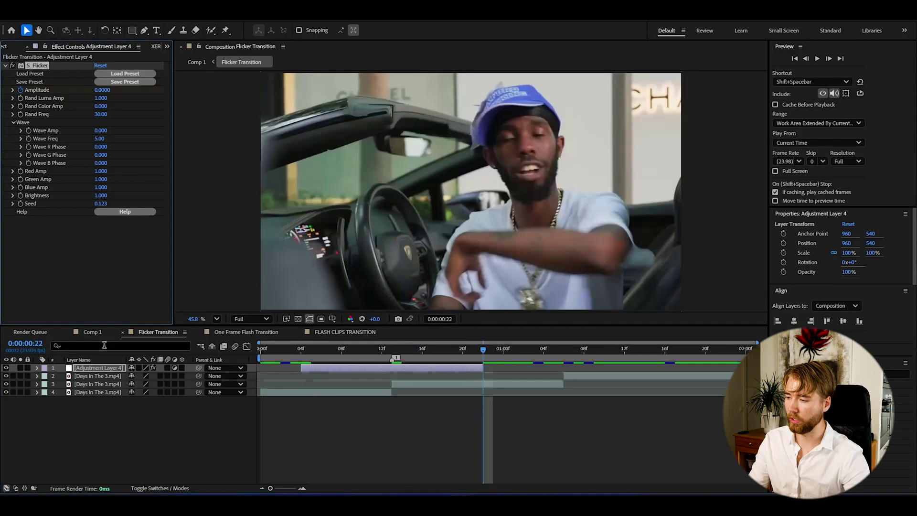
left_click(131, 345)
key("Return")
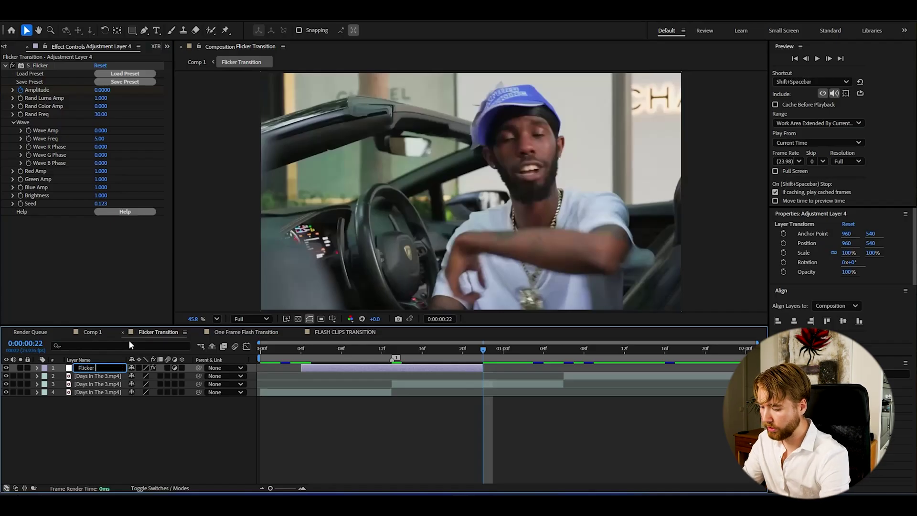
Rename the adjustment layer 'Flicker Transition' and reveal its S_Flicker Amplitude keyframes.
type("Flicker Transition")
key("Return")
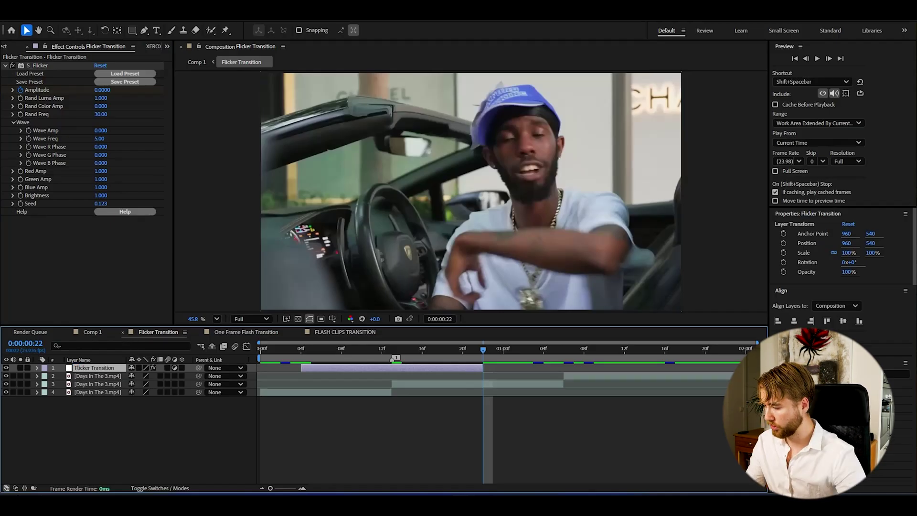
left_click(37, 368)
left_click(46, 376)
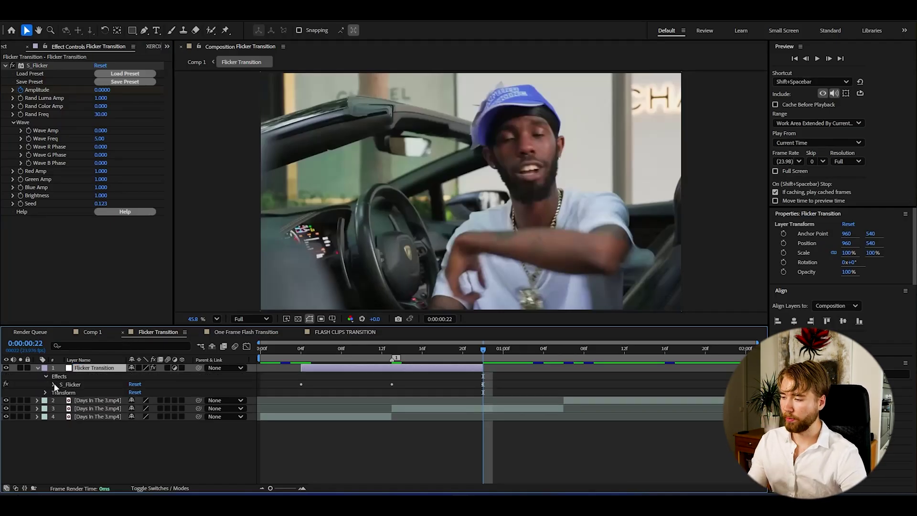
left_click(54, 383)
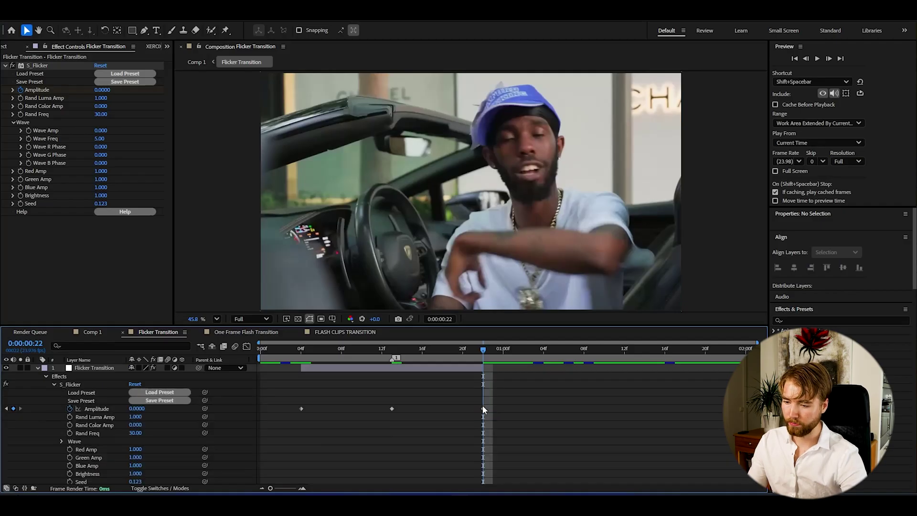
Ease all Amplitude keyframes and steepen both sides of the curve in the Graph Editor.
left_click_drag(500, 405, 300, 412)
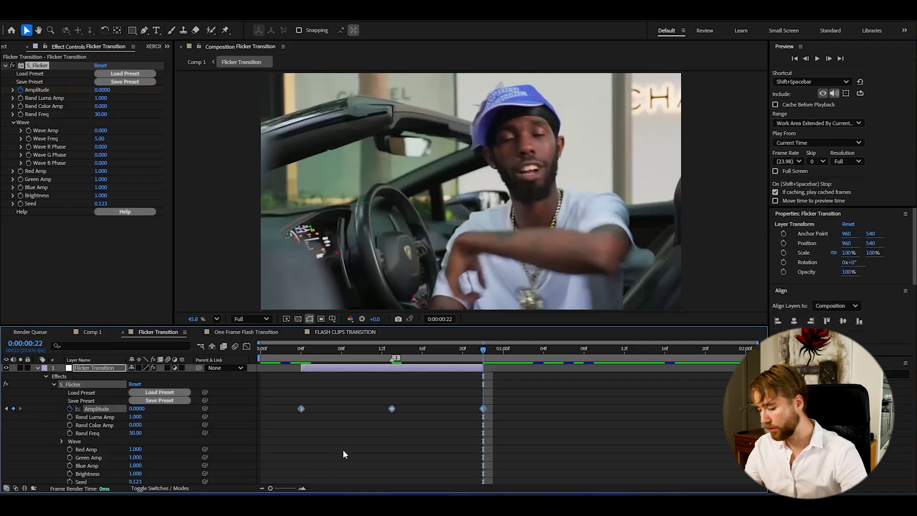
key("F9")
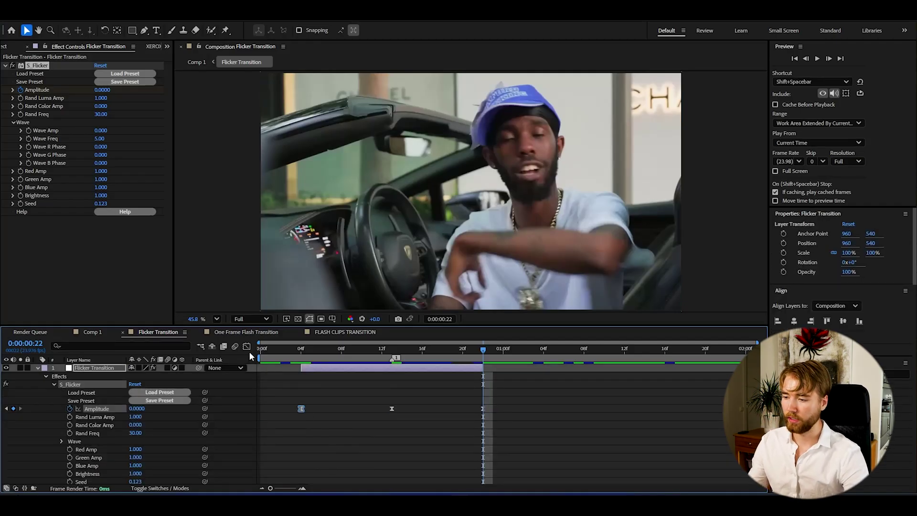
left_click(246, 347)
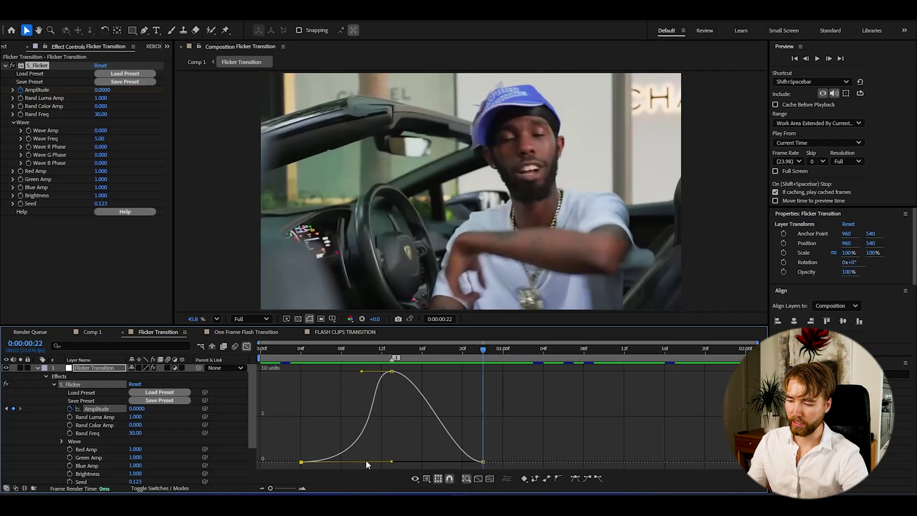
left_click_drag(357, 369, 395, 373)
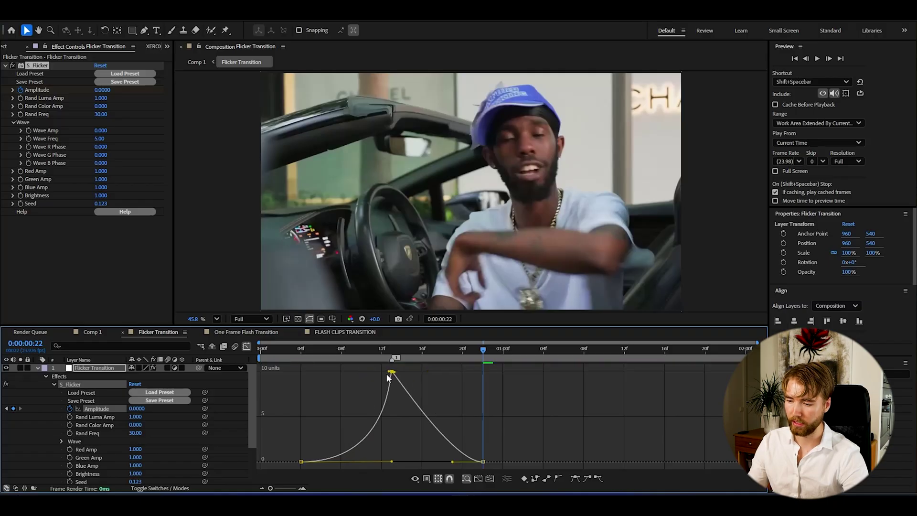
left_click_drag(451, 461, 368, 460)
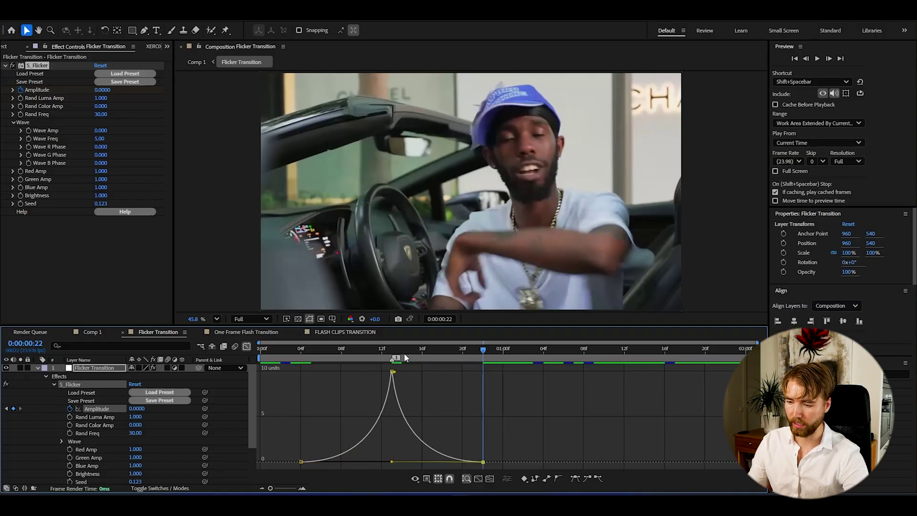
Scrub through the flicker spike, return to layer bars, and stop at frame 11.
left_click_drag(404, 357, 310, 367)
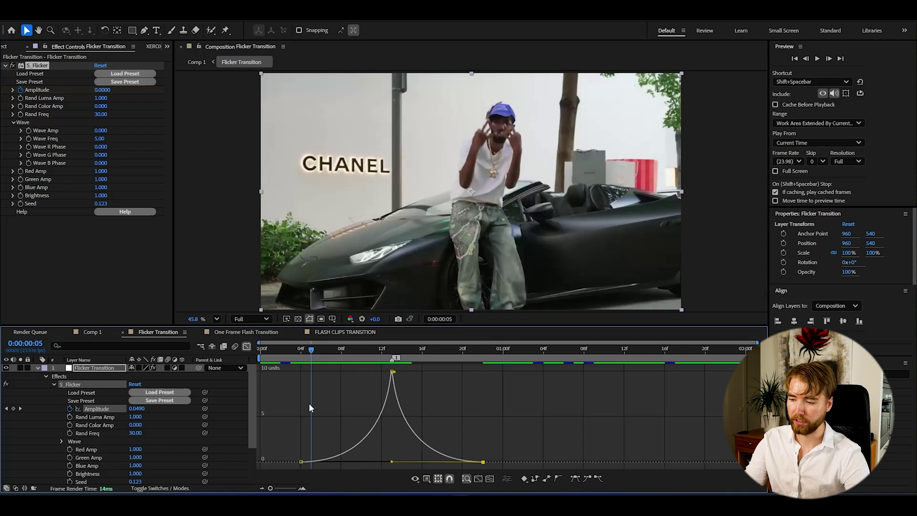
left_click_drag(310, 404, 391, 409)
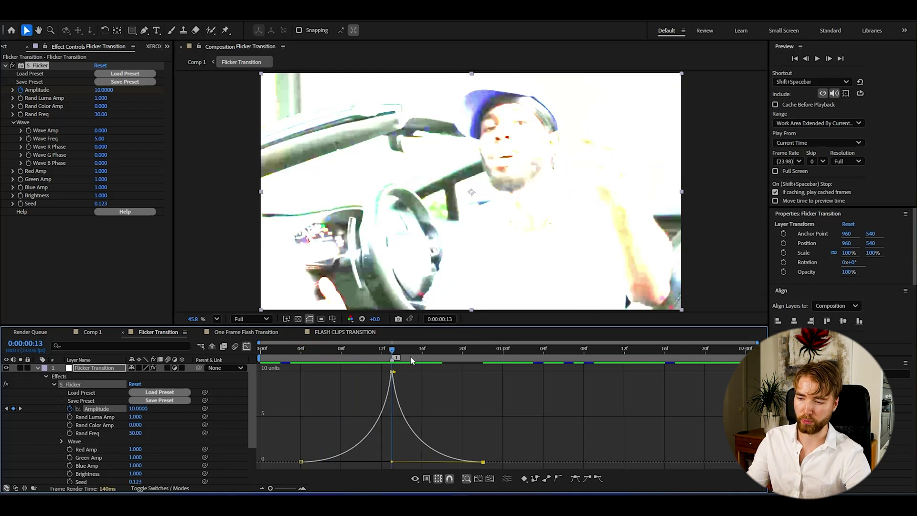
key("shift+F3")
left_click_drag(387, 352, 344, 356)
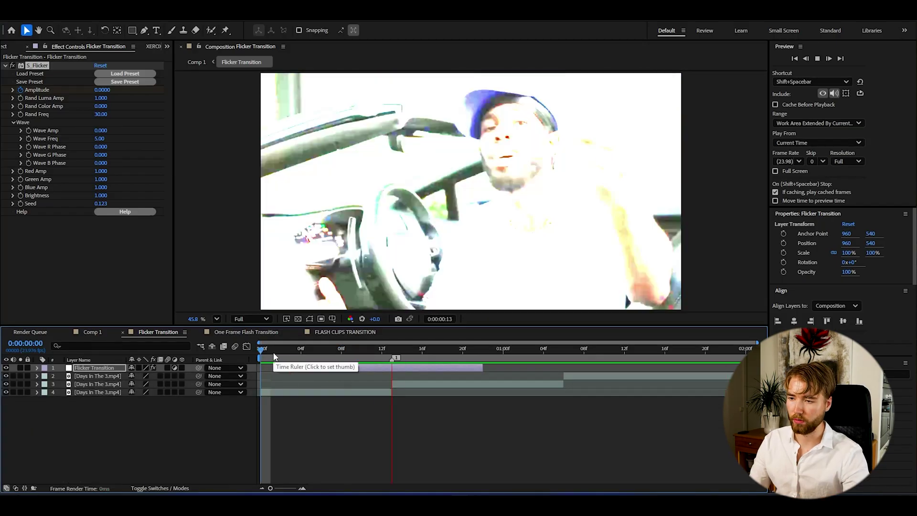
left_click(376, 356)
Duplicate the Flicker Transition layer, move the copy to a later cut, and preview.
left_click_drag(375, 356, 391, 353)
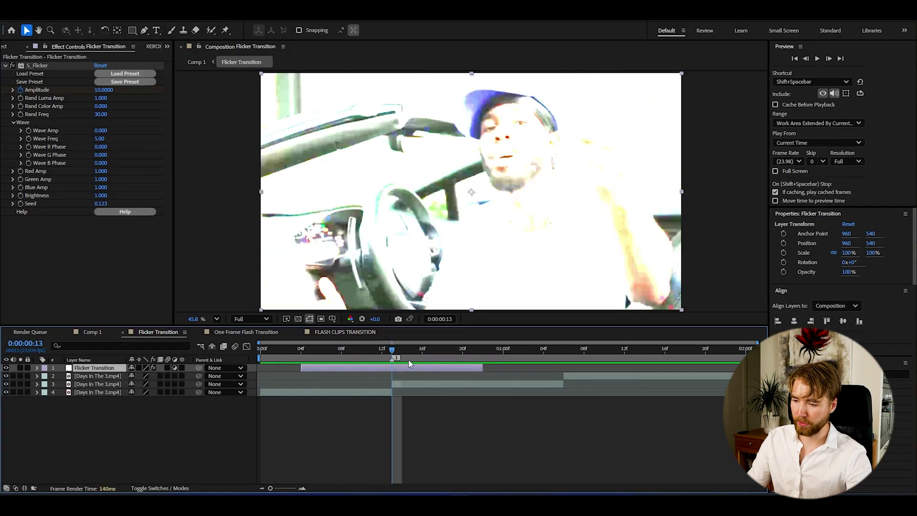
key("ctrl+d")
left_click_drag(402, 368, 568, 373)
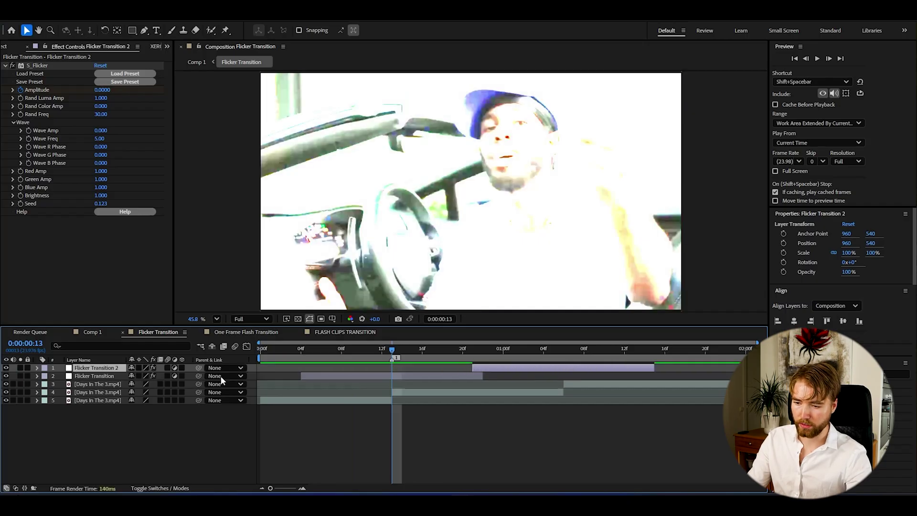
key("space")
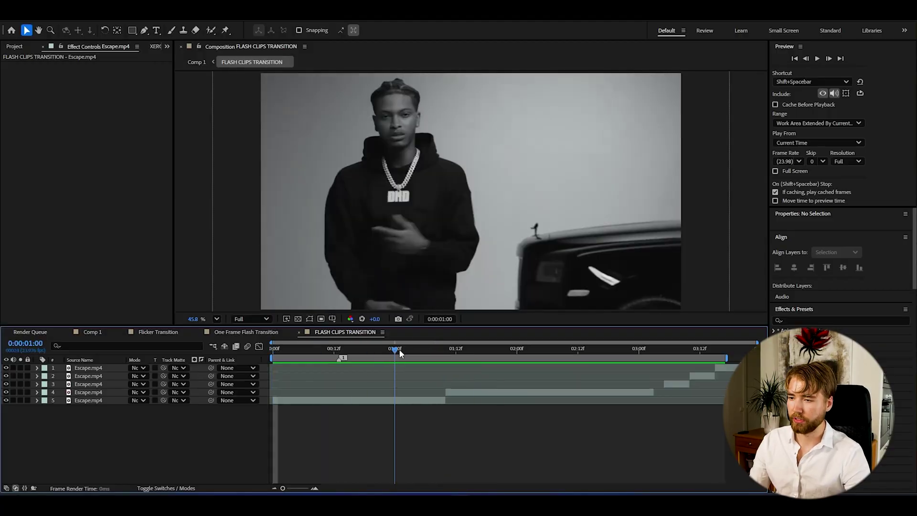
left_click(314, 349)
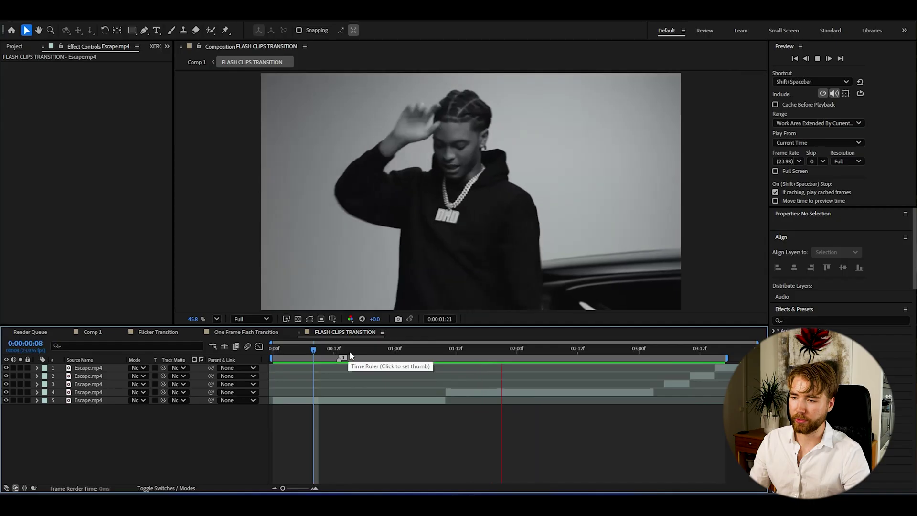
Slide the Escape.mp4 clips on layers 1-4 so each starts where the previous one ends.
left_click_drag(350, 351, 531, 357)
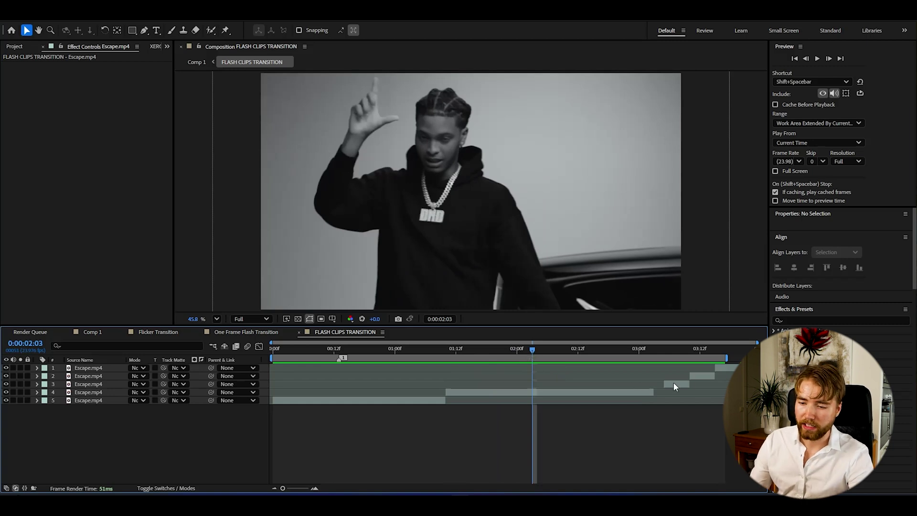
left_click_drag(673, 383, 585, 383)
left_click_drag(465, 394, 454, 394)
left_click_drag(703, 375, 483, 376)
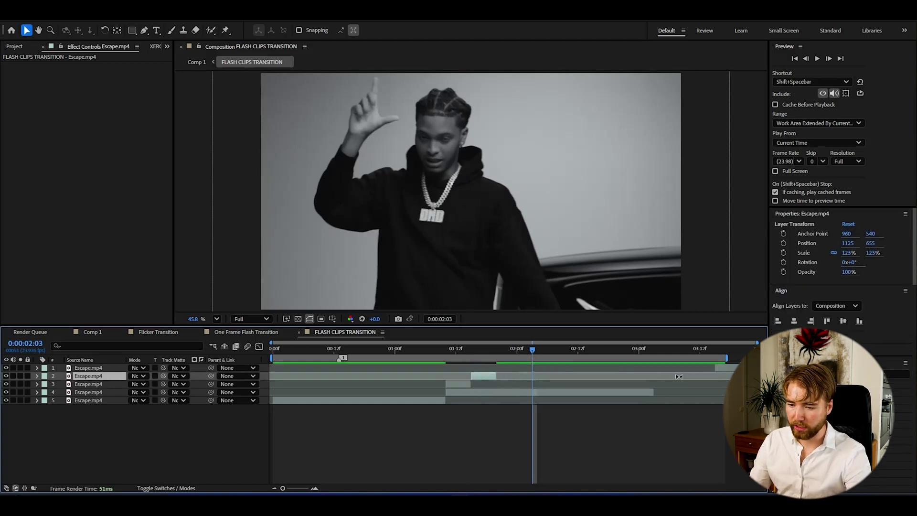
left_click_drag(726, 370, 509, 368)
left_click(458, 384)
left_click_drag(454, 353, 514, 356)
left_click_drag(471, 391, 588, 391)
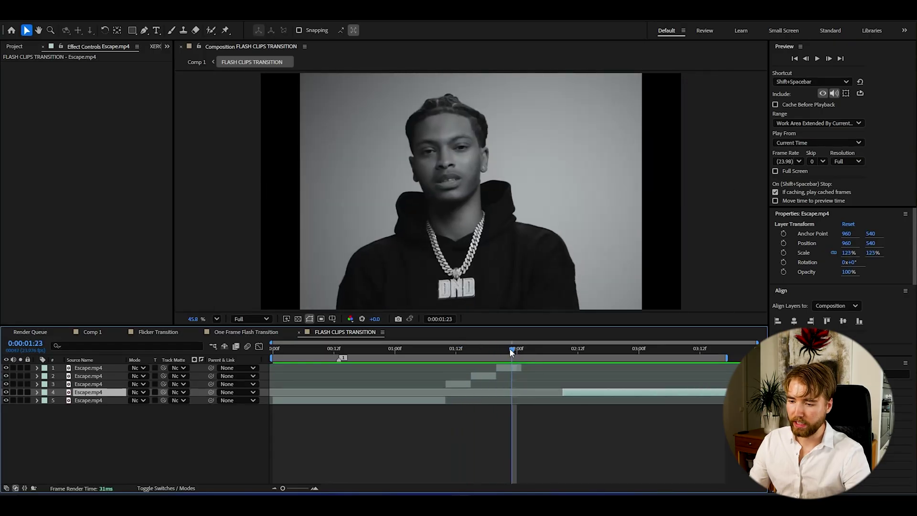
left_click_drag(511, 351, 439, 349)
left_click(461, 384)
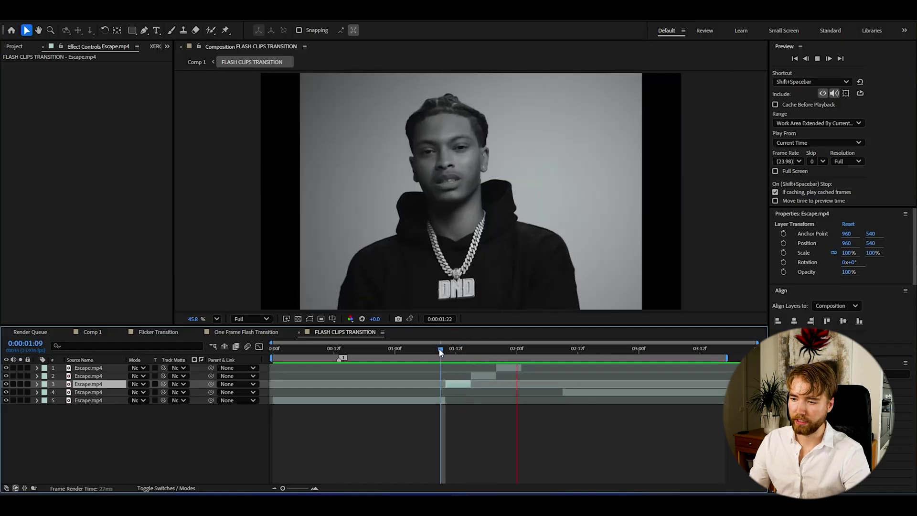
Preview the rearranged cuts, then add an adjustment layer on top at 1:23.
key("space")
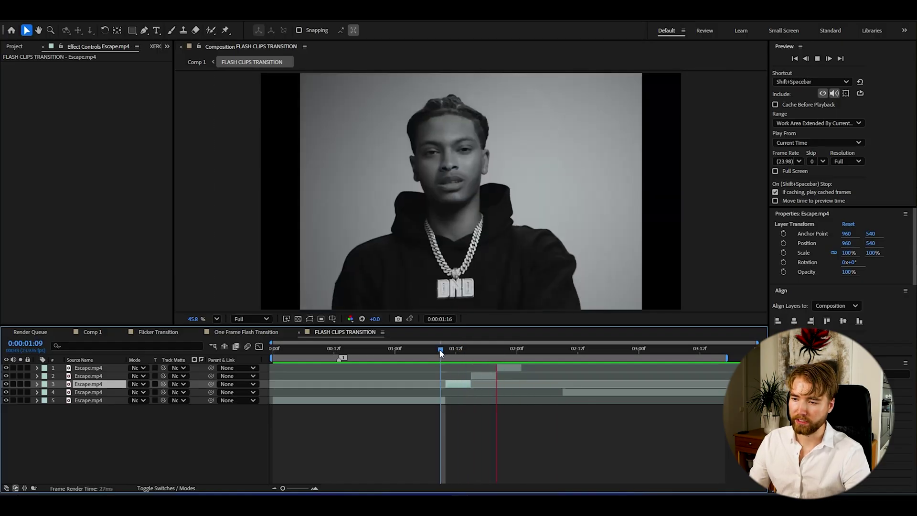
key("space")
key("space")
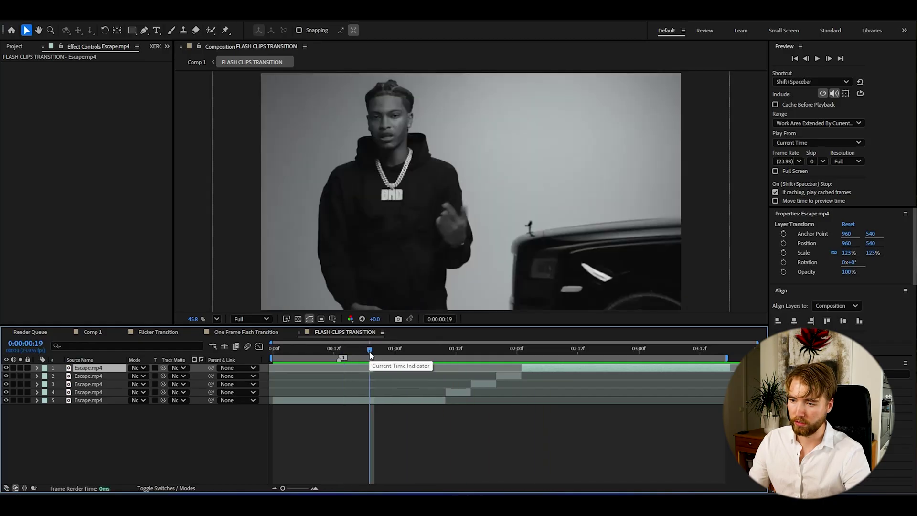
left_click(369, 351)
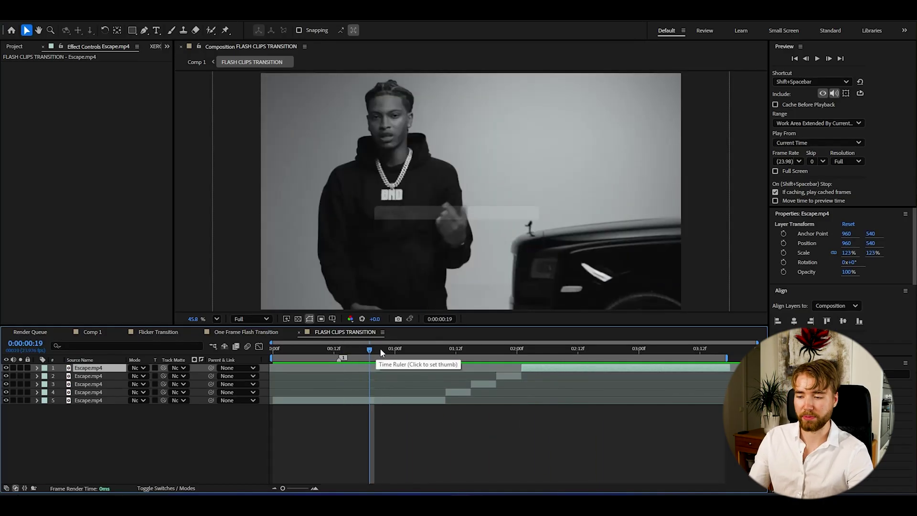
left_click(324, 419)
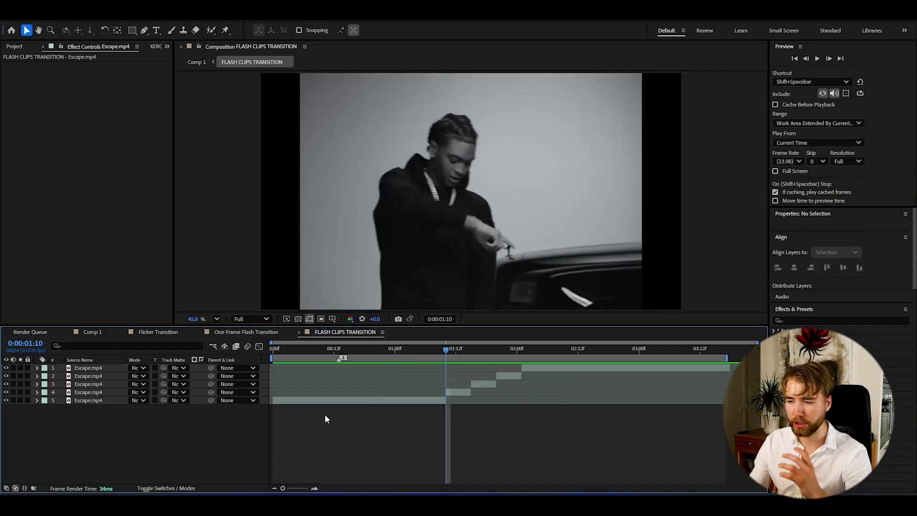
mouse_move(444, 349)
left_mouse_down()
mouse_move(514, 344)
mouse_move(445, 346)
left_mouse_up()
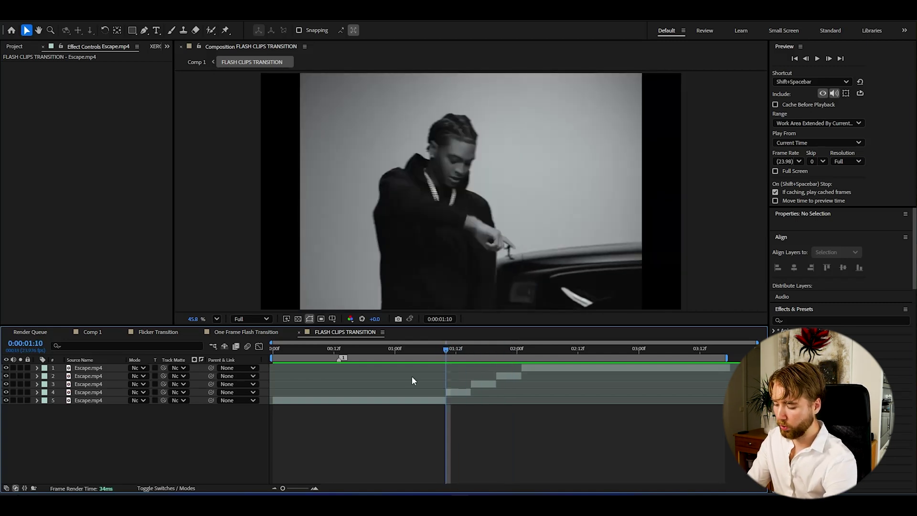
key("ctrl+alt+y")
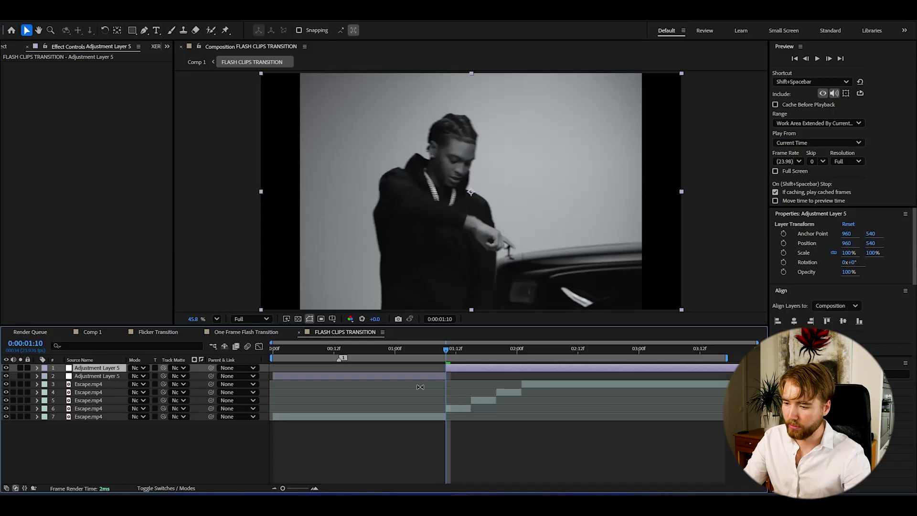
Trim the adjustment layer to run from 1:10 to 2:00.
key("alt+bracketleft")
key("ctrl+shift+a")
left_click(519, 350)
left_click(530, 368)
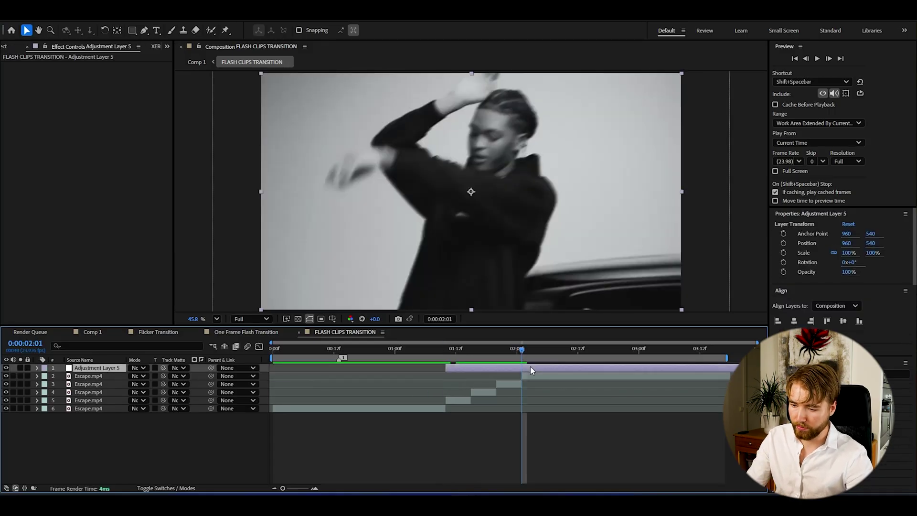
key("alt+bracketright")
key("ctrl+shift+a")
Apply a Transform effect to the adjustment layer and set its Scale to 200 at 2:01.
left_click(486, 349)
left_click_drag(472, 355, 446, 352)
left_click(460, 367)
key("ctrl+space")
type("tr")
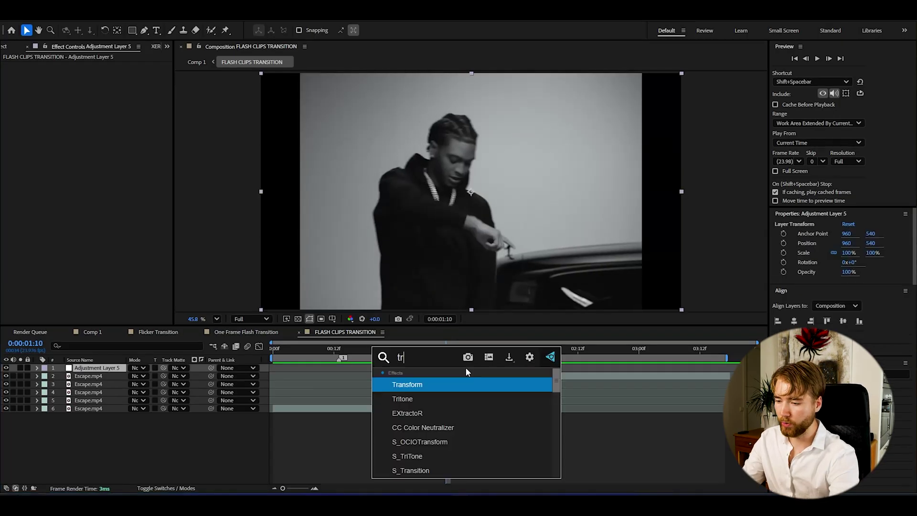
key("Return")
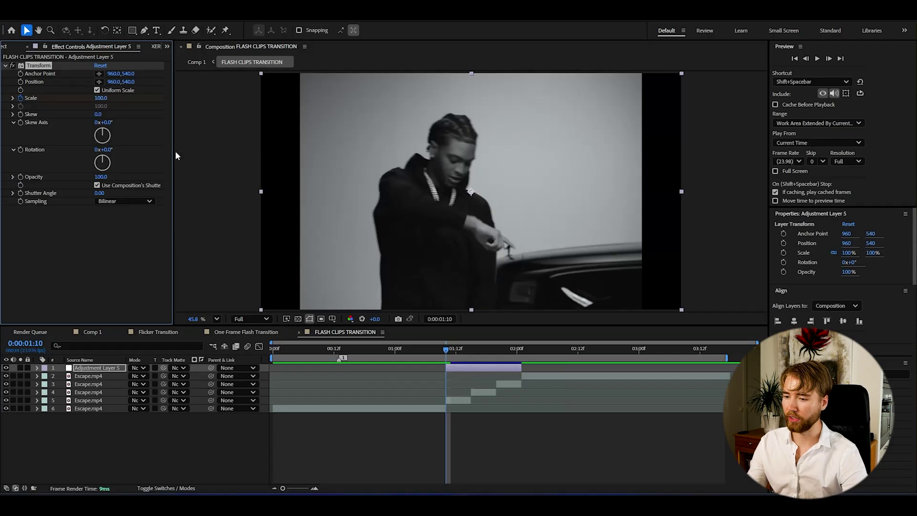
left_click_drag(457, 353, 521, 351)
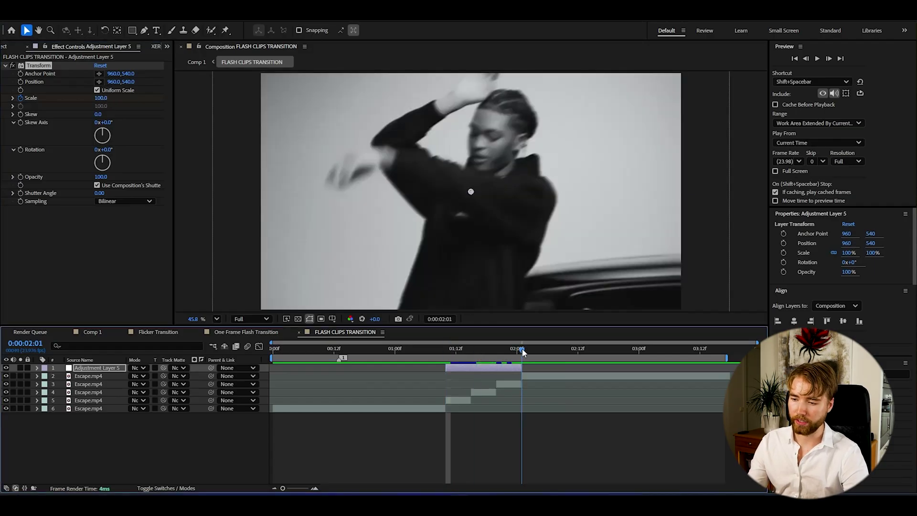
left_click(100, 98)
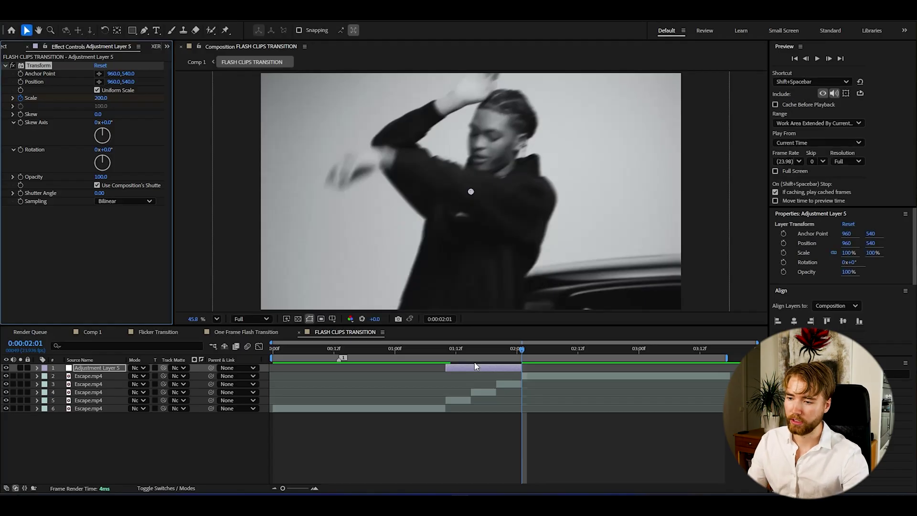
Preview the zoom cut, then return to the first flash clip at 1:10.
left_click_drag(472, 349, 376, 352)
key("space")
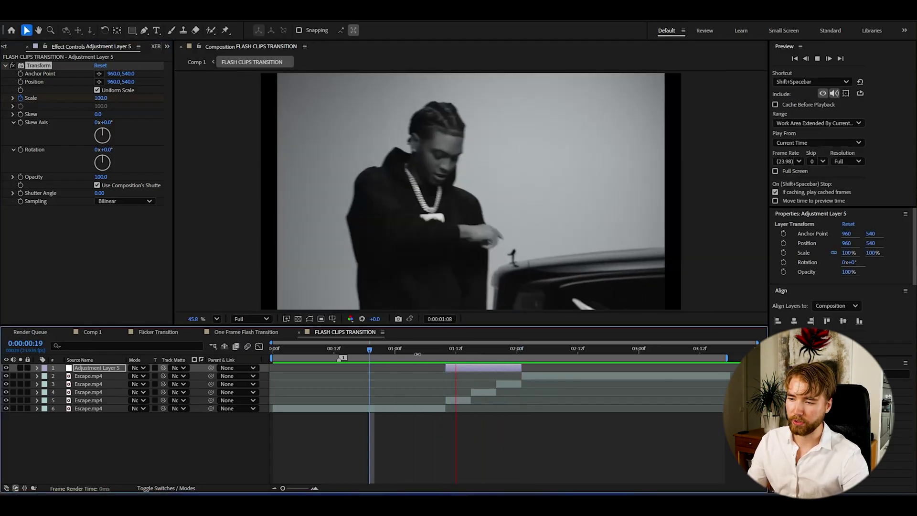
left_click(420, 353)
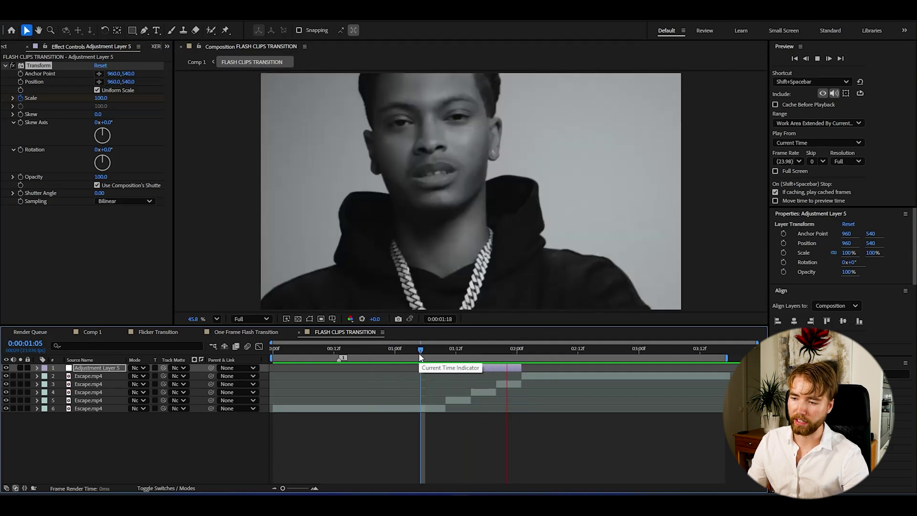
key("space")
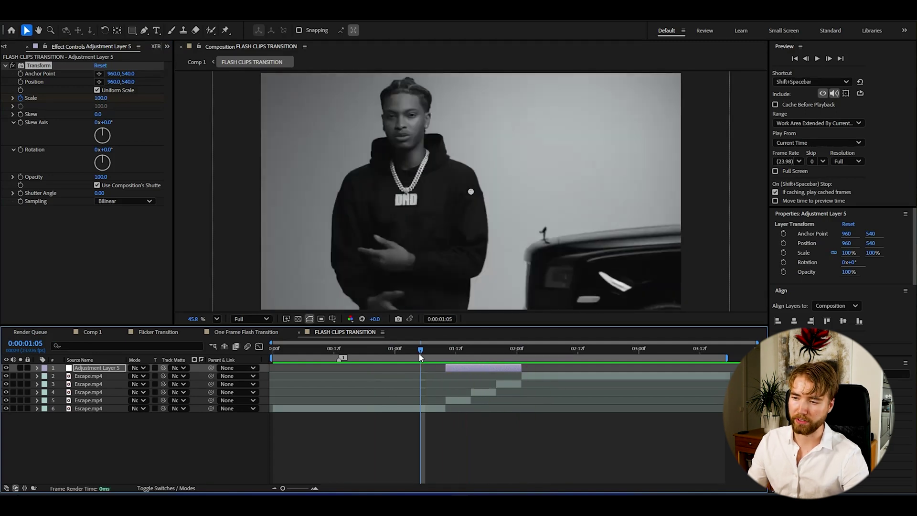
left_click_drag(416, 351, 445, 351)
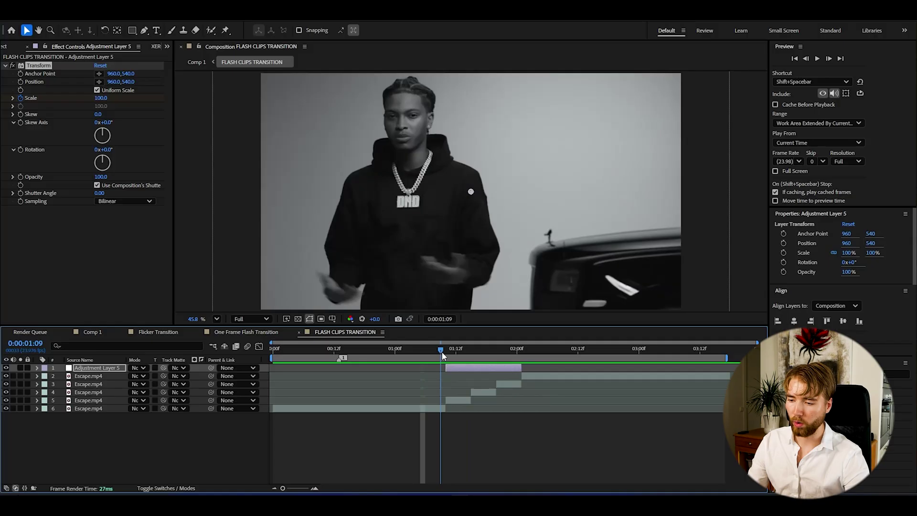
Enlarge the first short Escape.mp4 clip to 128% scale.
left_click(477, 400)
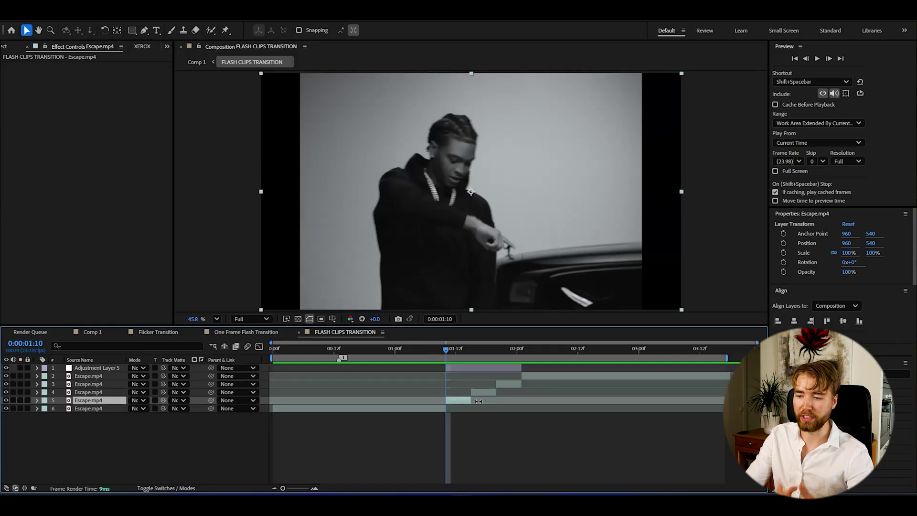
key("s")
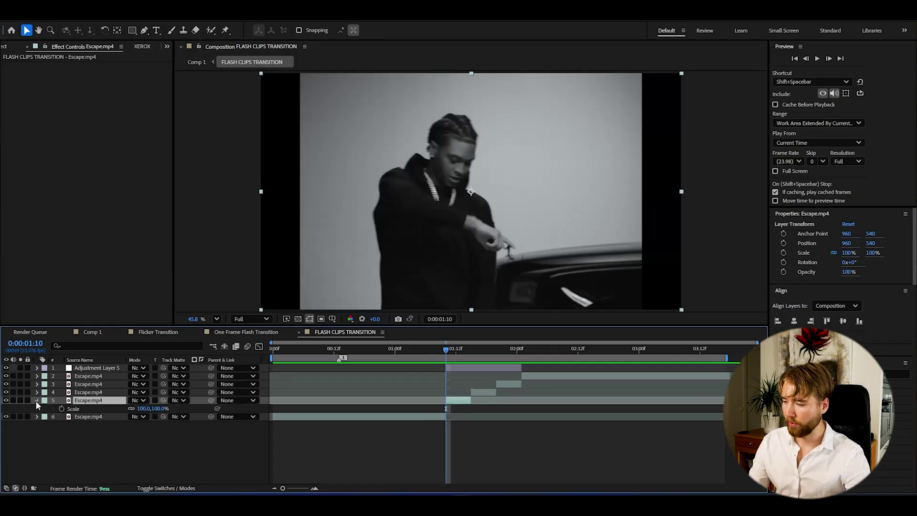
left_click(37, 401)
left_click(37, 401)
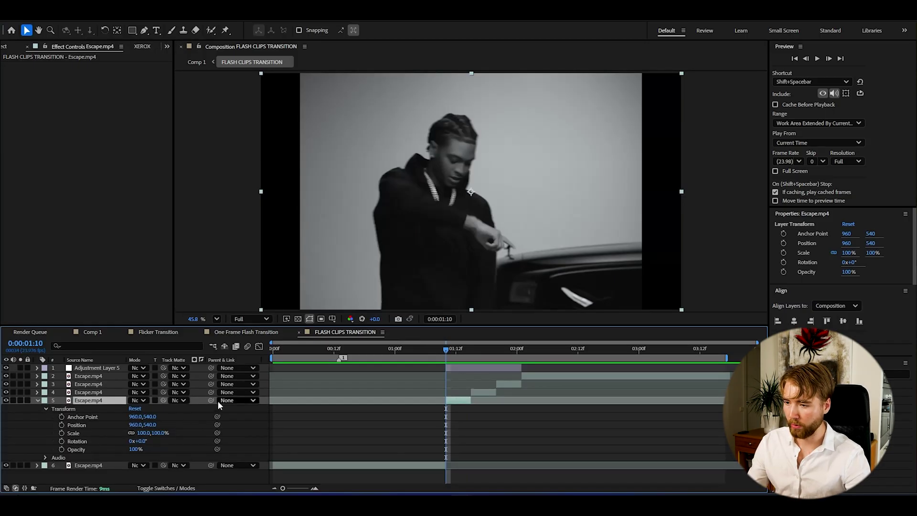
left_click_drag(140, 434, 159, 424)
Reframe the second short clip (layer 4) to 104% scale, position 1054,633.
left_click_drag(444, 352, 470, 350)
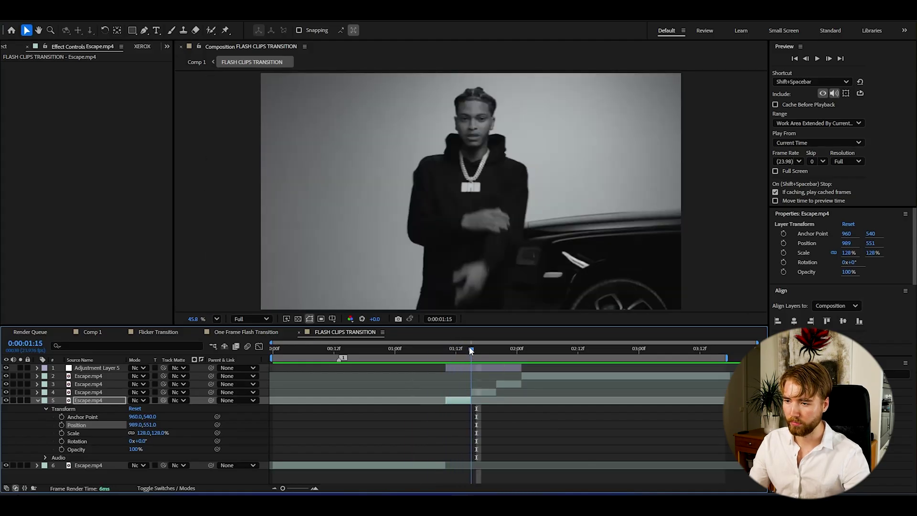
left_click(462, 392)
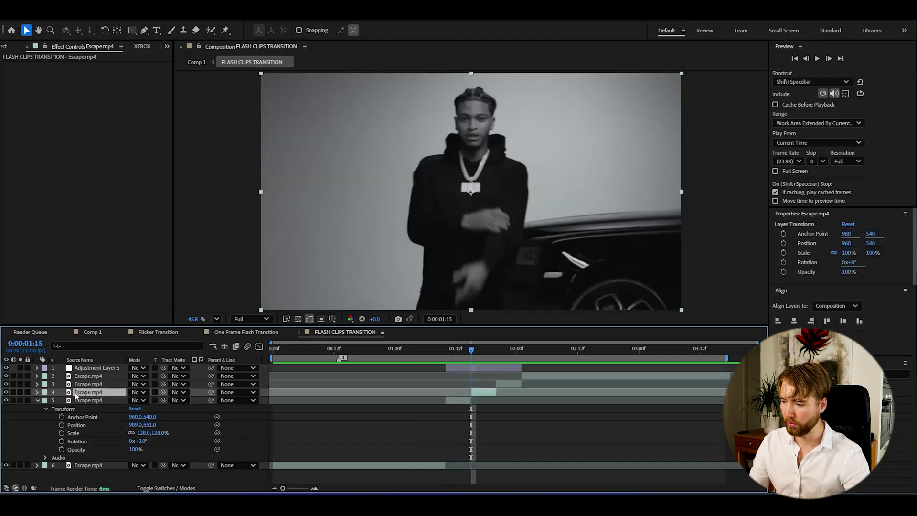
key("ctrl+v")
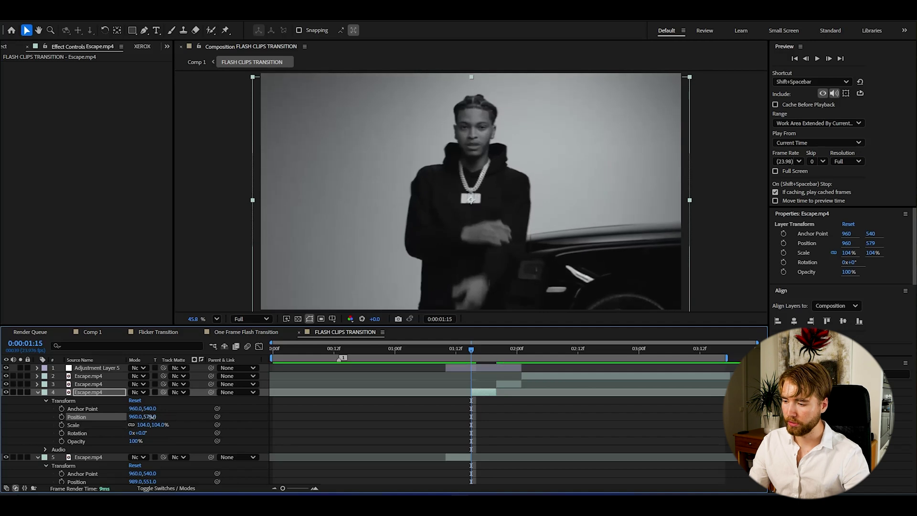
left_click_drag(151, 417, 174, 419)
Scale the third short clip (layer 3) to 84%, position 1034,640.
left_click_drag(470, 353, 496, 360)
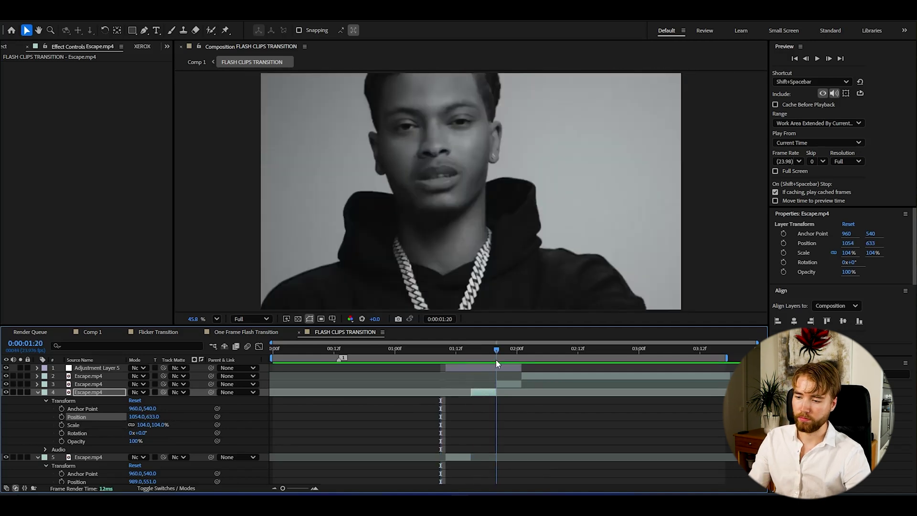
left_click(431, 395)
left_click(104, 383)
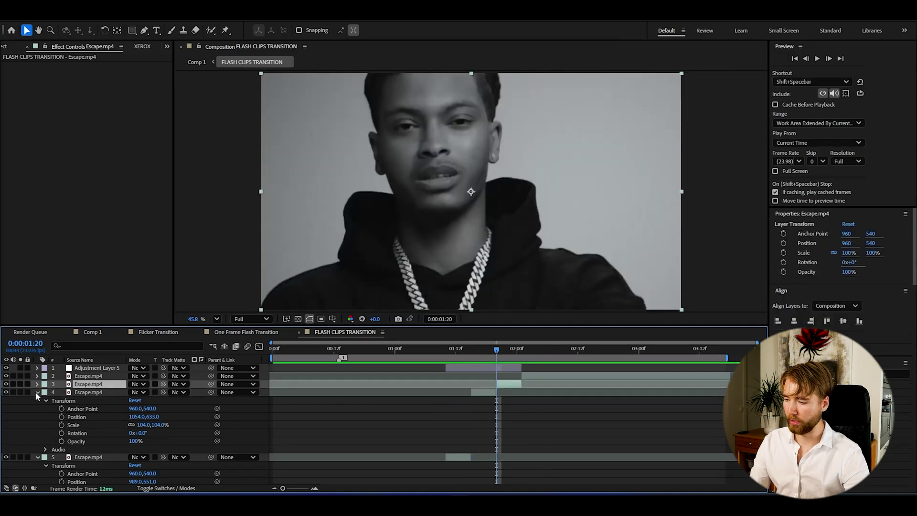
left_click(37, 383)
left_click_drag(140, 418, 134, 421)
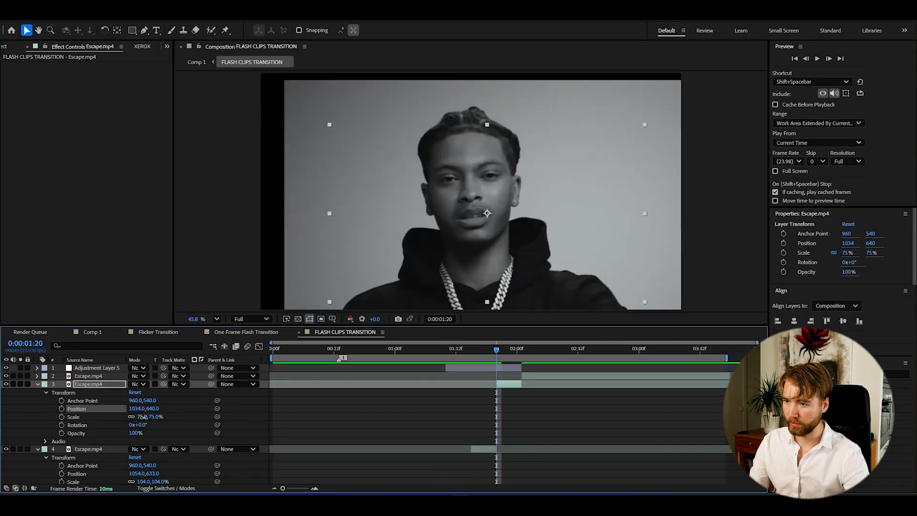
left_click_drag(144, 417, 144, 417)
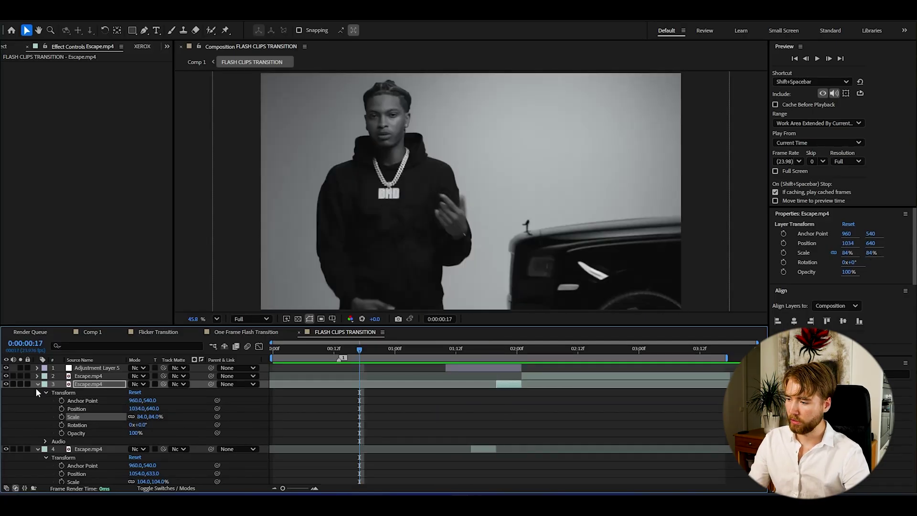
Collapse layers 3–5 and preview the composition from 0:00:00:19.
left_click(37, 384)
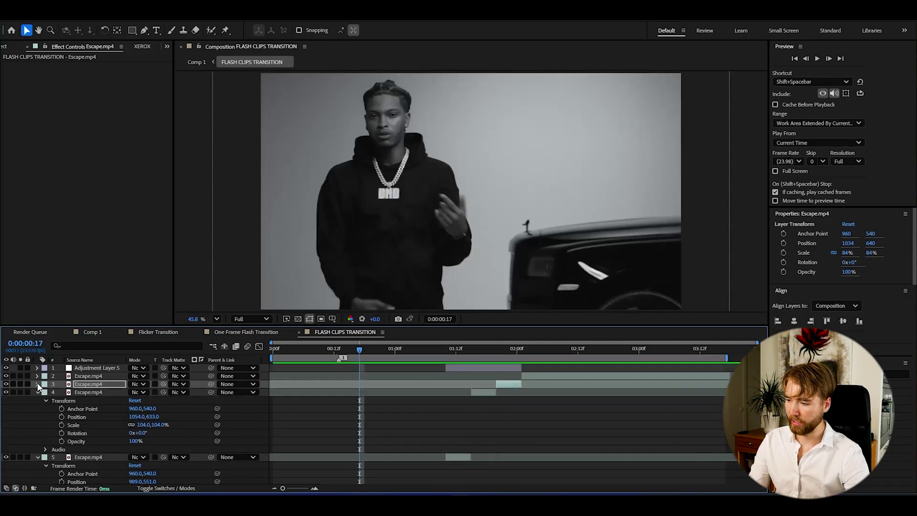
left_click(37, 392)
left_click(36, 400)
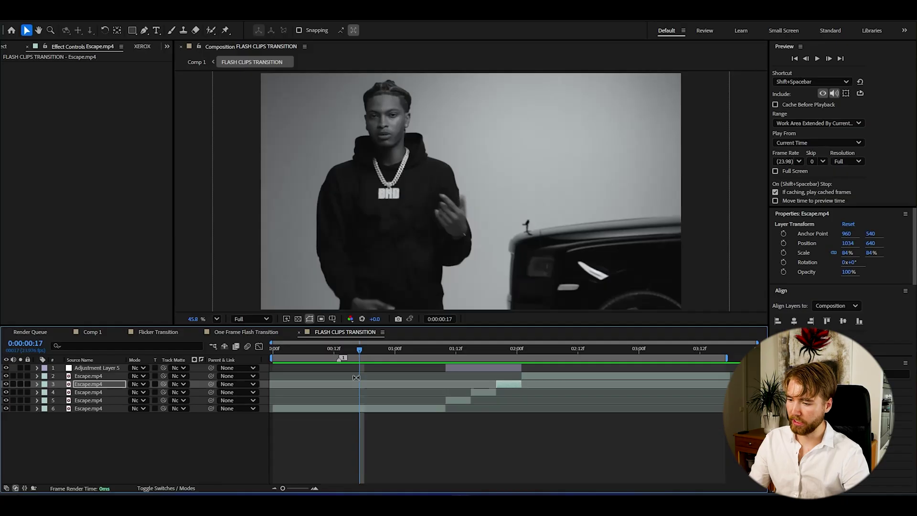
left_click(368, 352)
key("space")
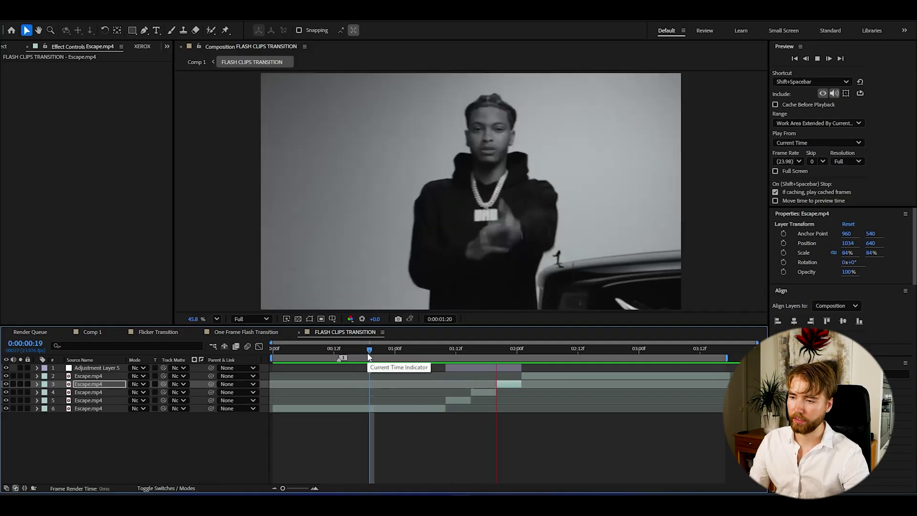
key("Home")
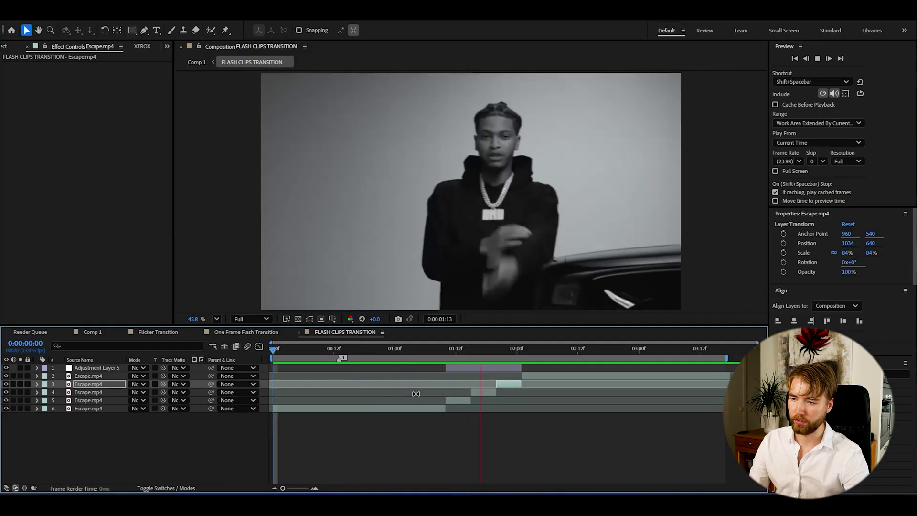
left_click(415, 351)
mouse_move(415, 351)
left_mouse_down()
mouse_move(569, 345)
mouse_move(424, 358)
mouse_move(477, 351)
mouse_move(574, 359)
mouse_move(422, 371)
mouse_move(411, 356)
left_mouse_up()
key("space")
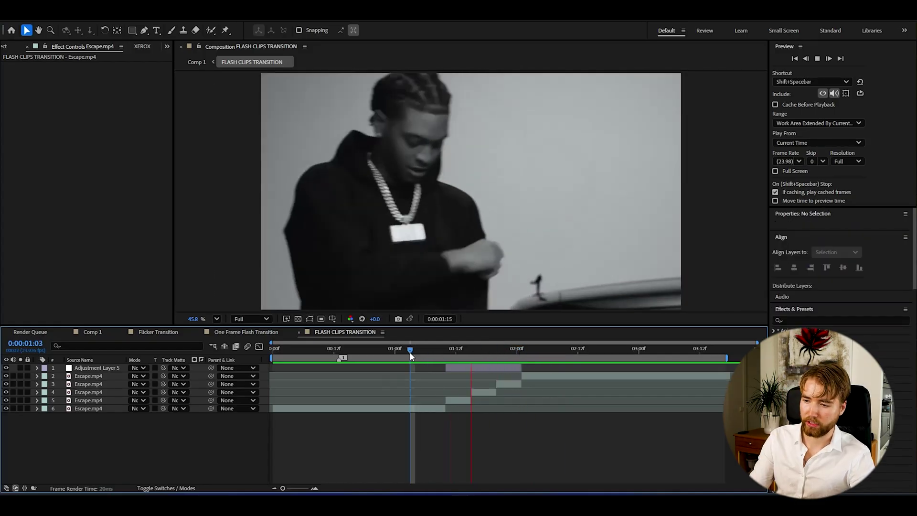
left_click(448, 354)
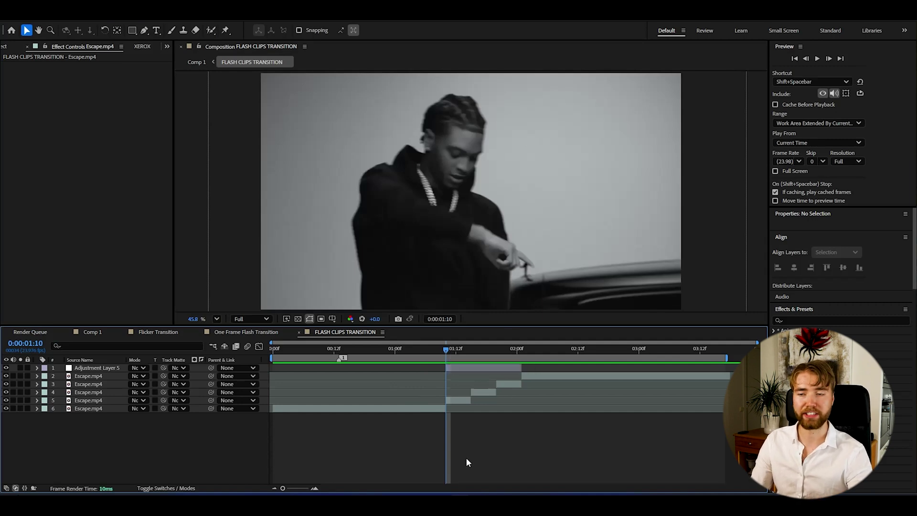
right_click(449, 455)
Create a new white solid and cut it down to a one-frame flash.
mouse_move(473, 334)
left_click(611, 364)
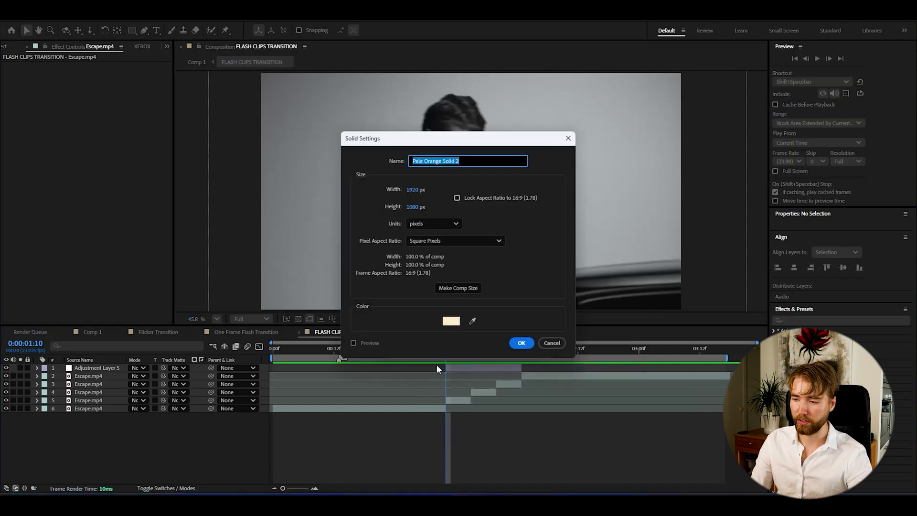
left_click(521, 343)
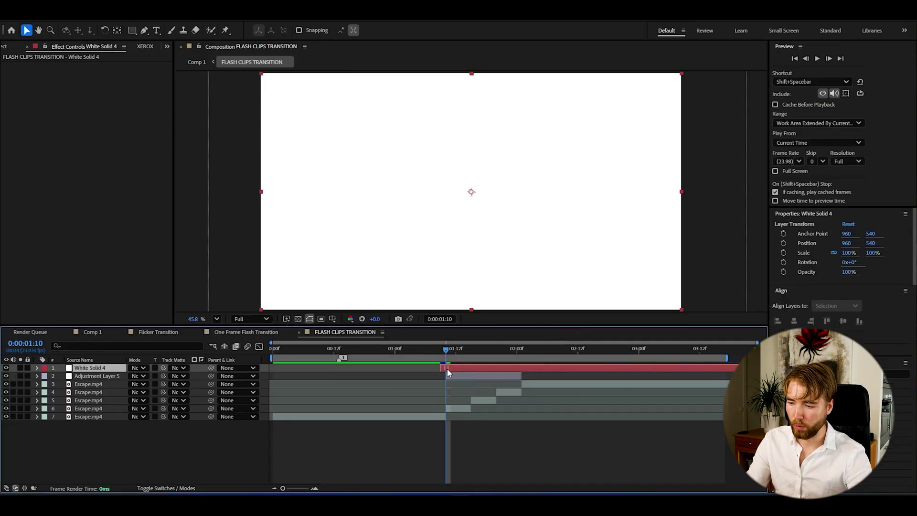
key("ctrl+shift+d")
key("Delete")
Duplicate the one-frame white flash onto each quick cut and preview from the start.
left_click_drag(444, 352, 440, 353)
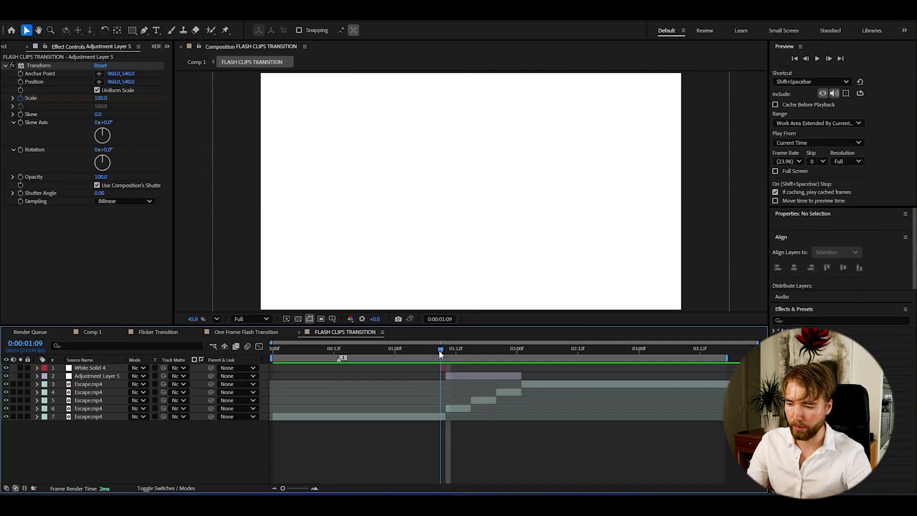
left_click(444, 368)
key("ctrl+d")
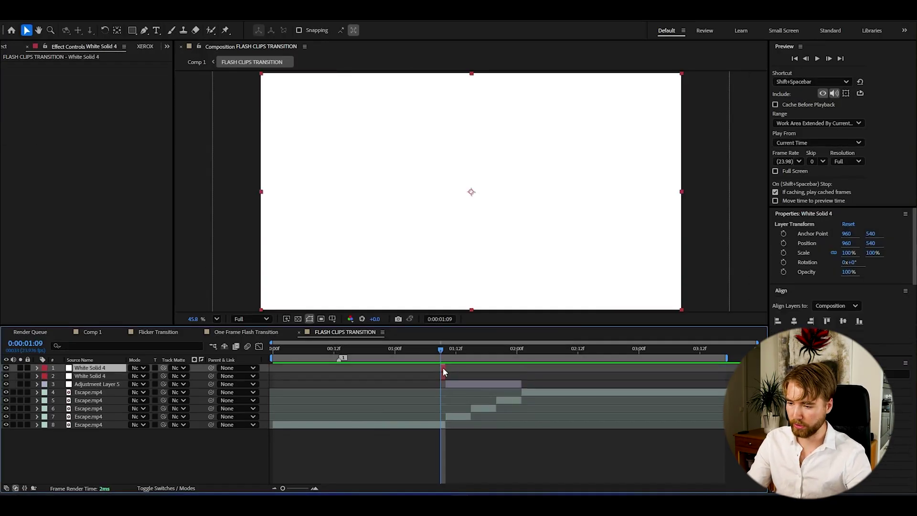
key("equal")
left_click_drag(456, 368, 640, 368)
key("ctrl+d")
key("space")
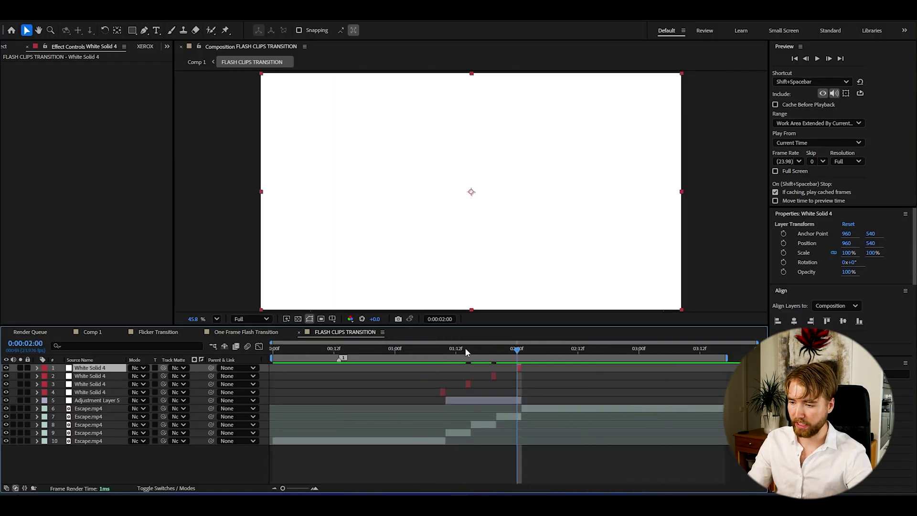
key("Home")
key("space")
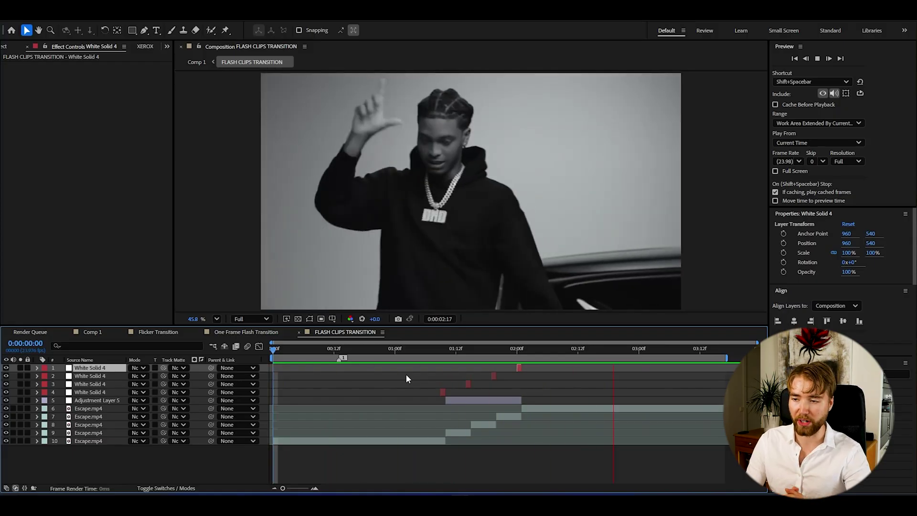
left_click(451, 350)
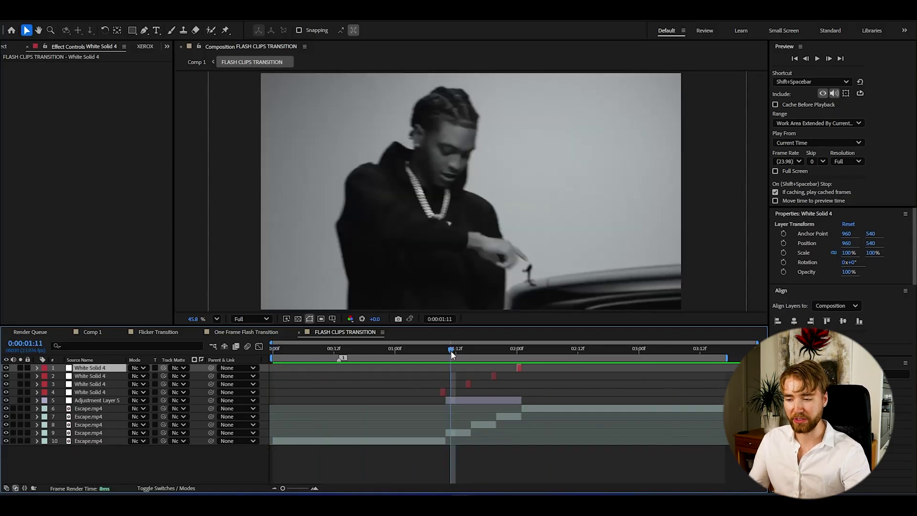